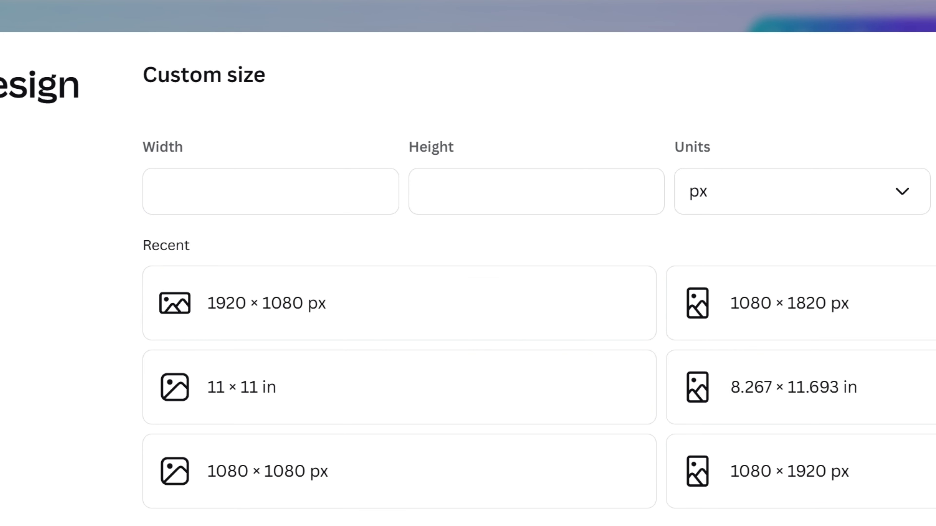
Create a 1920 × 1080 px design and fill its page with the uploaded city video.
left_click(340, 307)
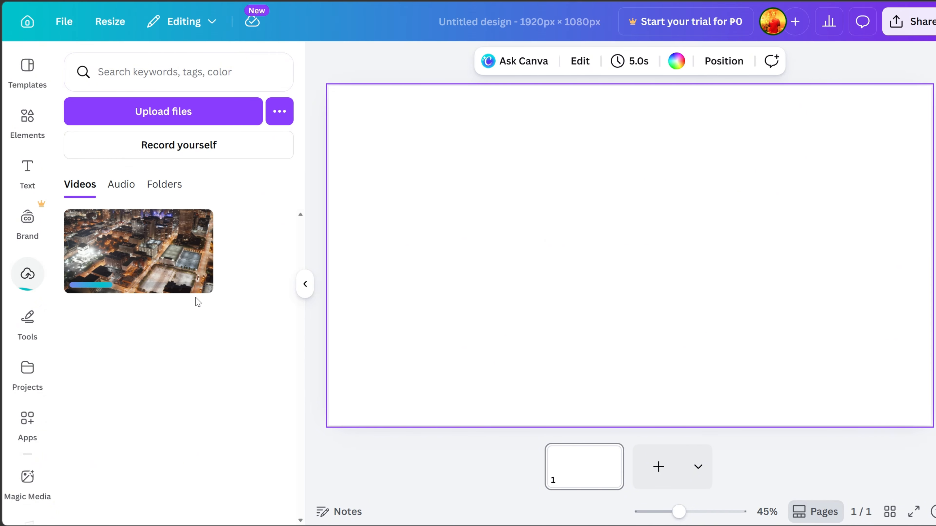
left_click(196, 280)
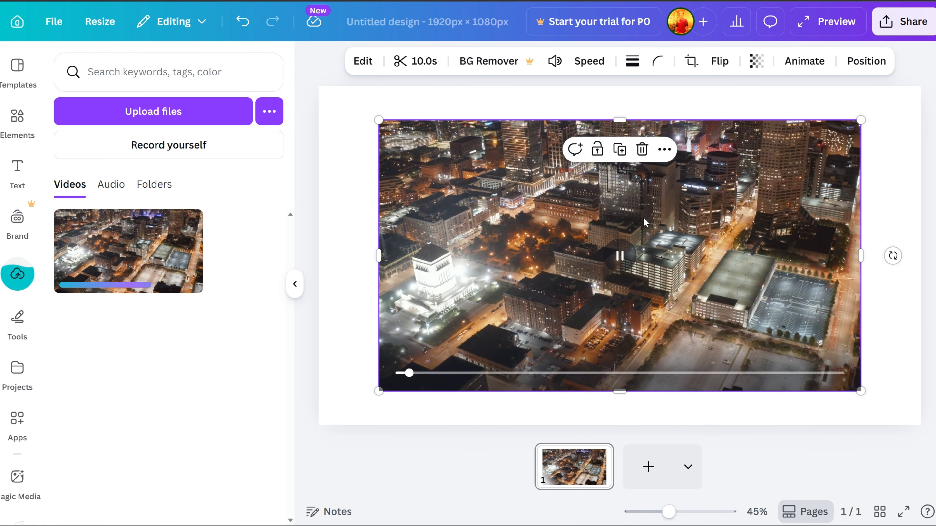
left_click_drag(645, 221, 585, 187)
left_click_drag(800, 356, 920, 421)
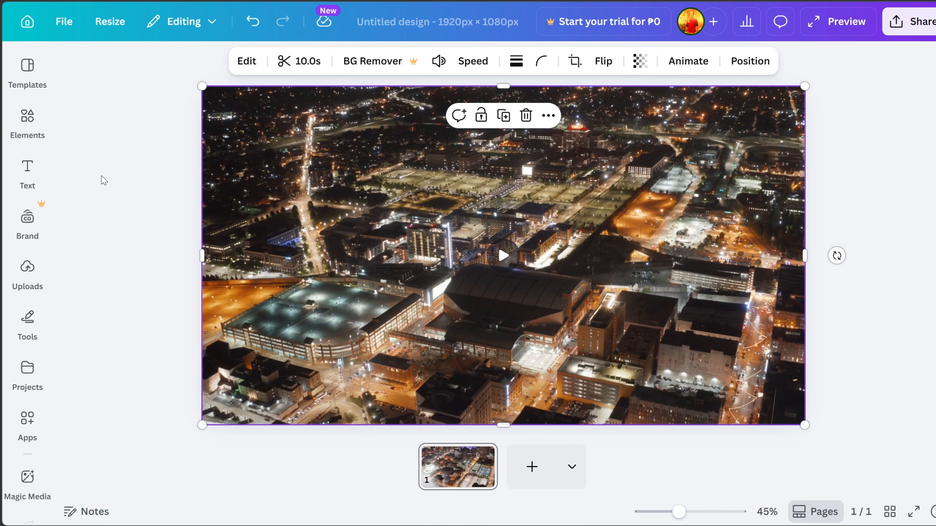
Search the elements for "letters frame" and show all the matching frames.
left_click(28, 113)
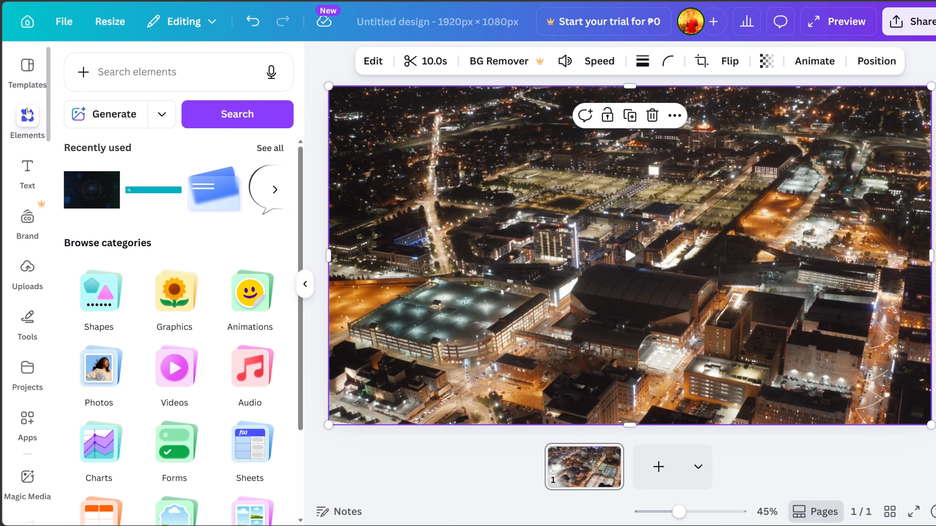
left_click(141, 72)
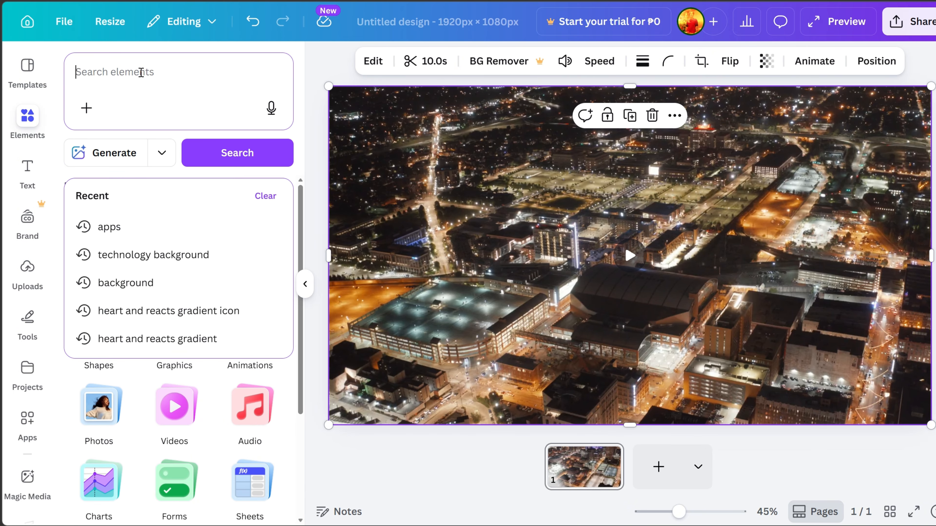
type("letters")
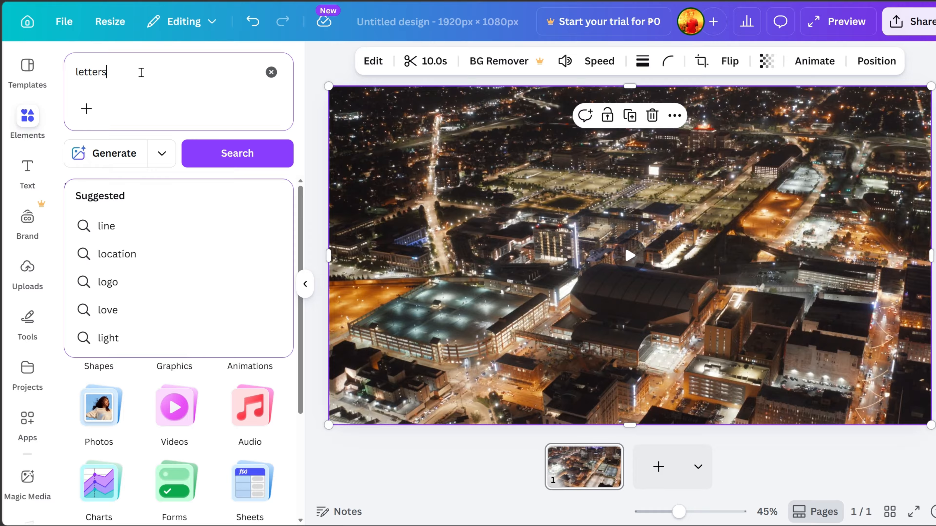
type(" frame")
key("Return")
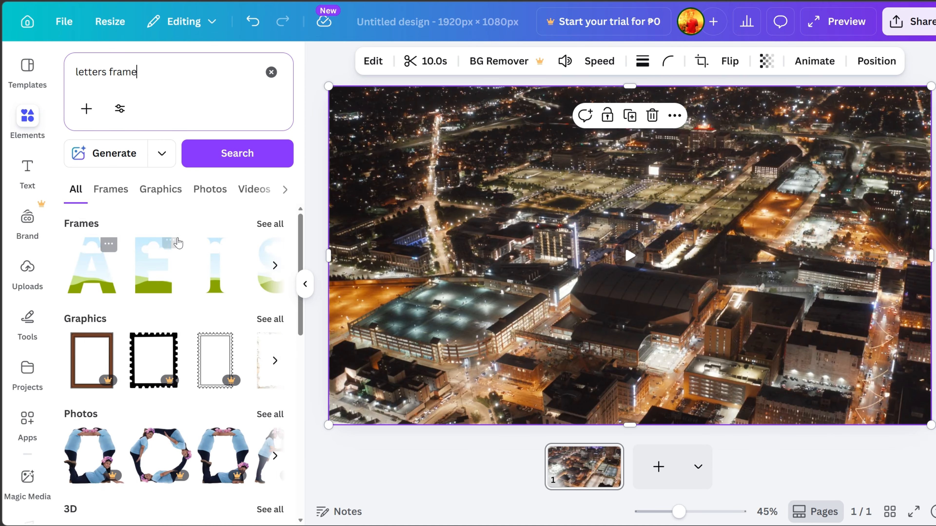
left_click(275, 225)
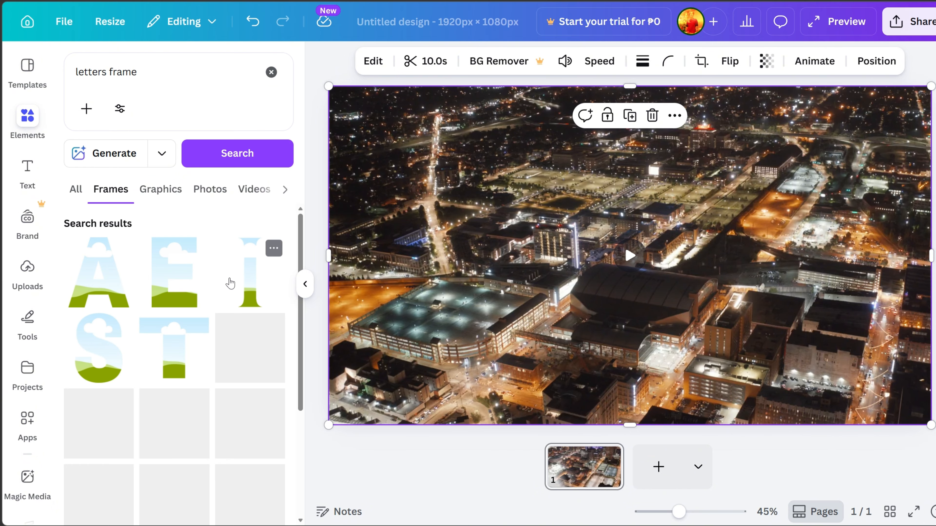
scroll(250, 369, "down", 2)
scroll(233, 271, "up", 2)
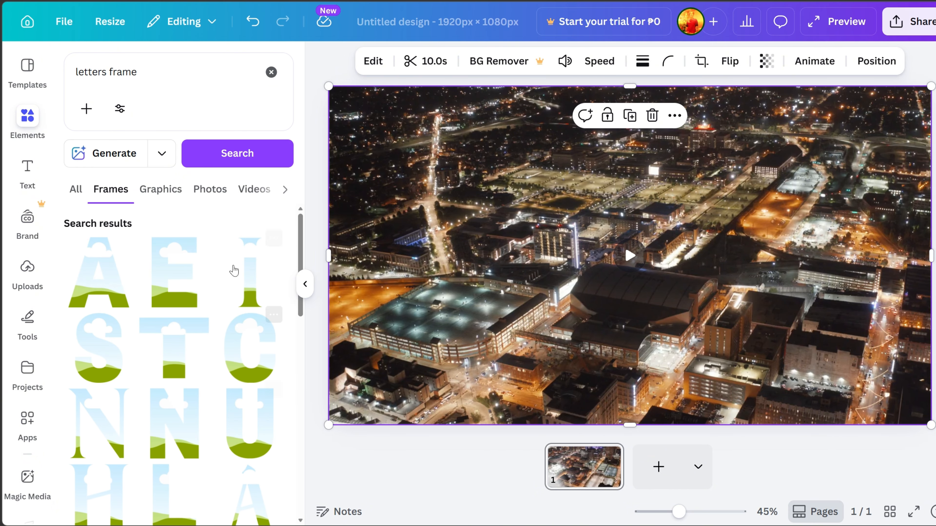
Add the letter frames C, I, T and Y over the video and arrange them in a row spelling CITY.
left_click(190, 345)
scroll(189, 345, "down", 5)
left_click(195, 364)
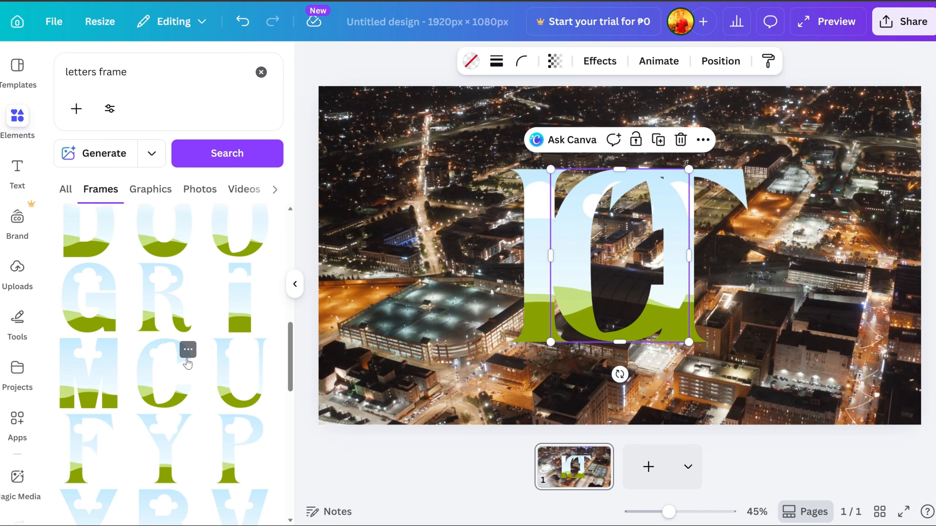
left_click_drag(578, 318, 353, 320)
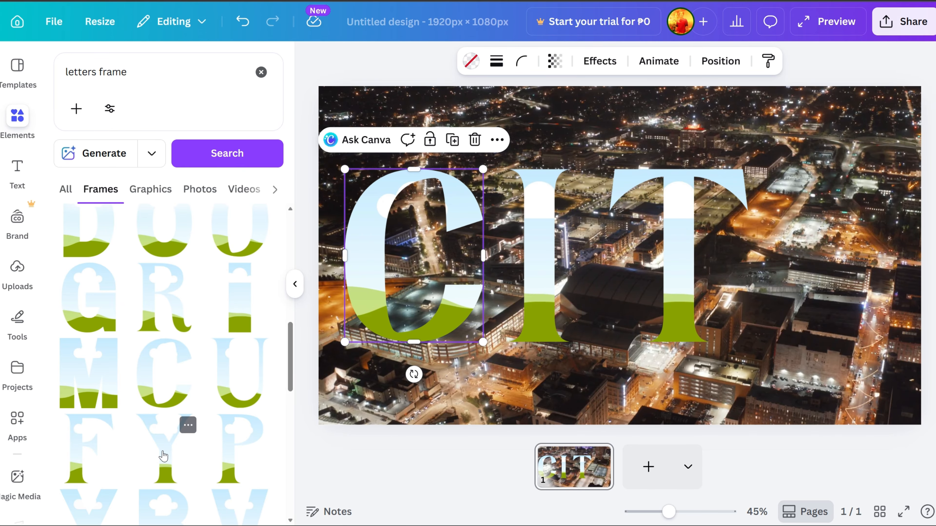
scroll(163, 456, "down", 4)
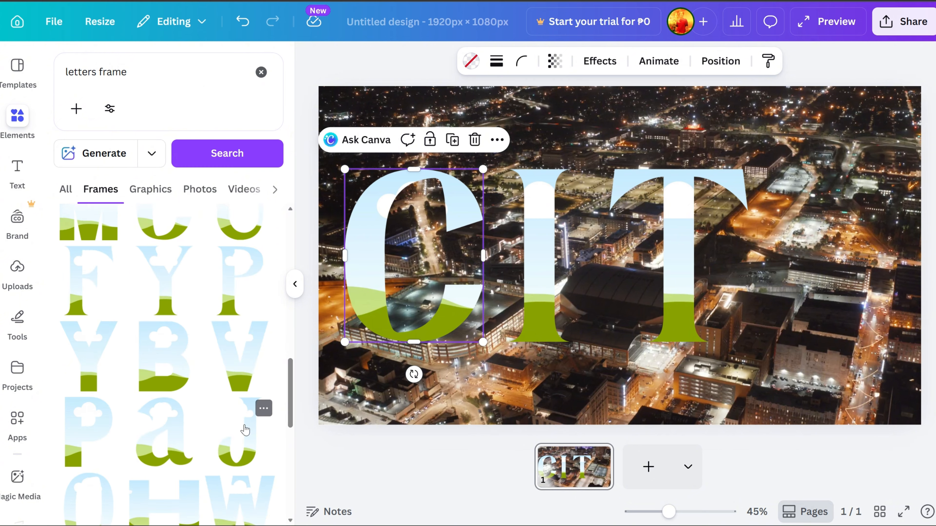
left_click(168, 298)
left_click_drag(628, 258, 840, 256)
Even out the spacing between the CITY letter frames, and nudge the whole word slightly to centre it on the page.
left_click_drag(684, 274, 670, 274)
left_click_drag(829, 268, 825, 267)
left_click(668, 275, "shift")
left_click(554, 276, "shift")
left_click(455, 211, "shift")
left_click_drag(454, 210, 451, 210)
left_click(294, 284)
left_click(841, 279)
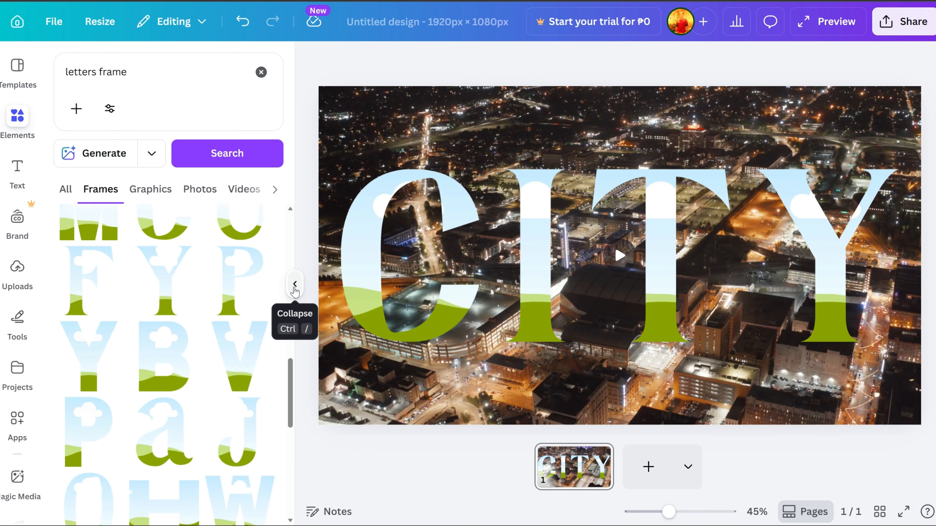
Fill each of the four CITY letter frames with the uploaded city video.
left_click(295, 286)
left_click(17, 271)
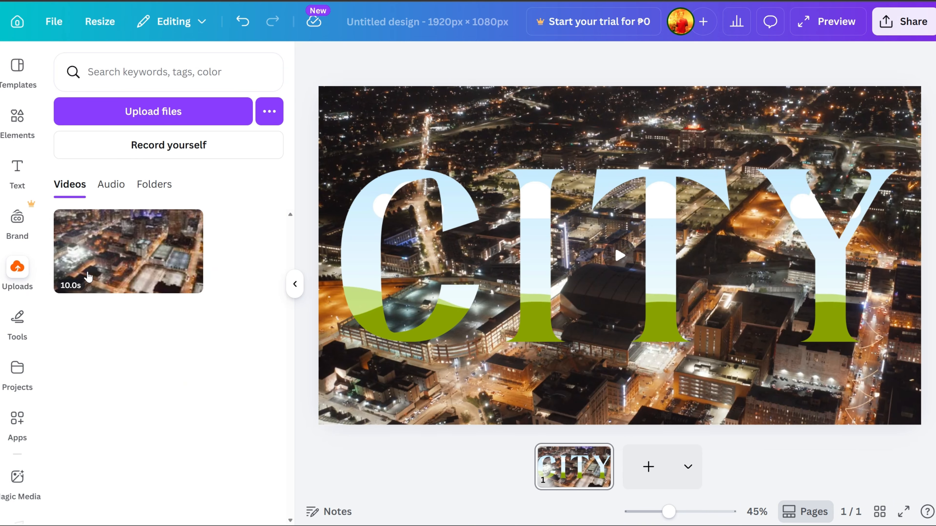
left_click_drag(112, 253, 362, 209)
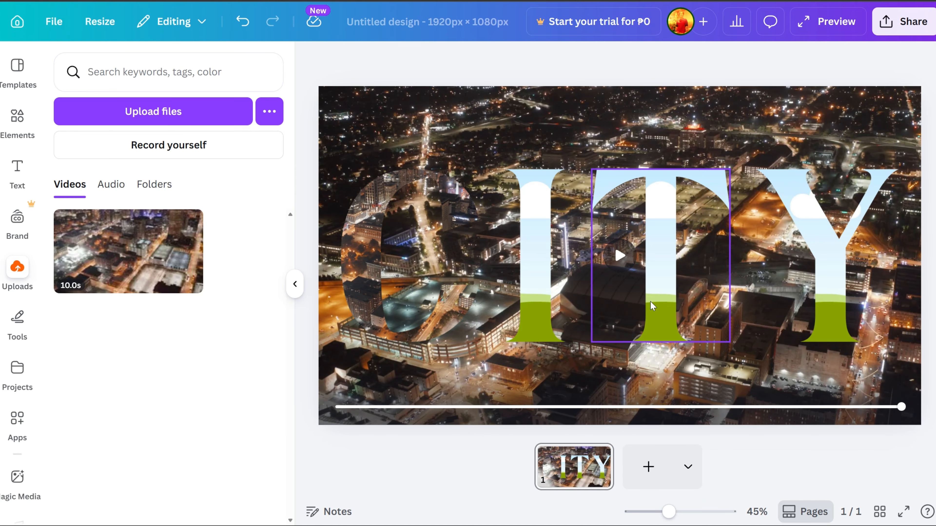
left_click_drag(128, 252, 538, 218)
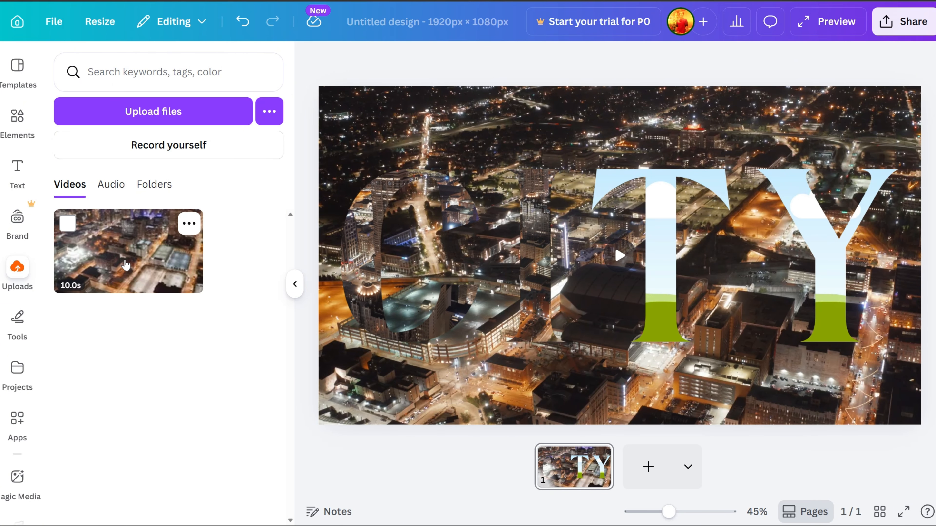
left_click_drag(128, 252, 626, 255)
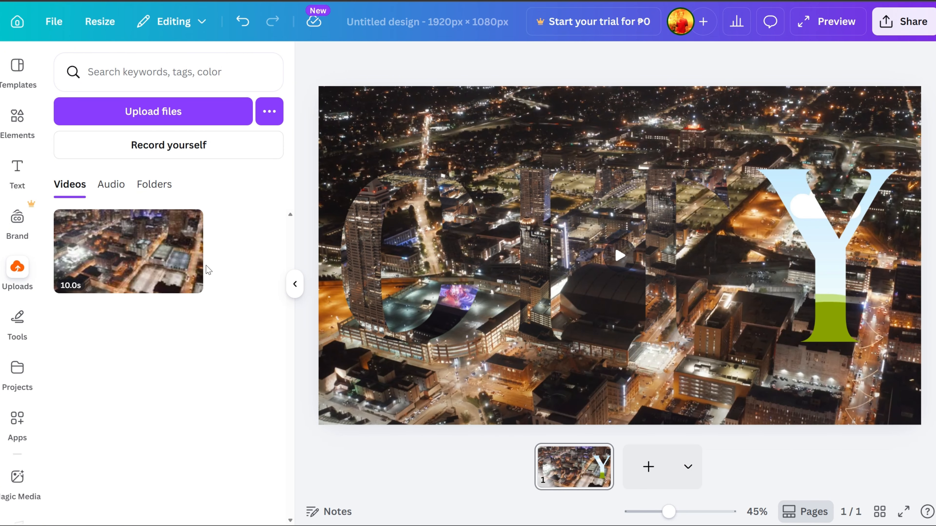
left_click_drag(150, 261, 814, 217)
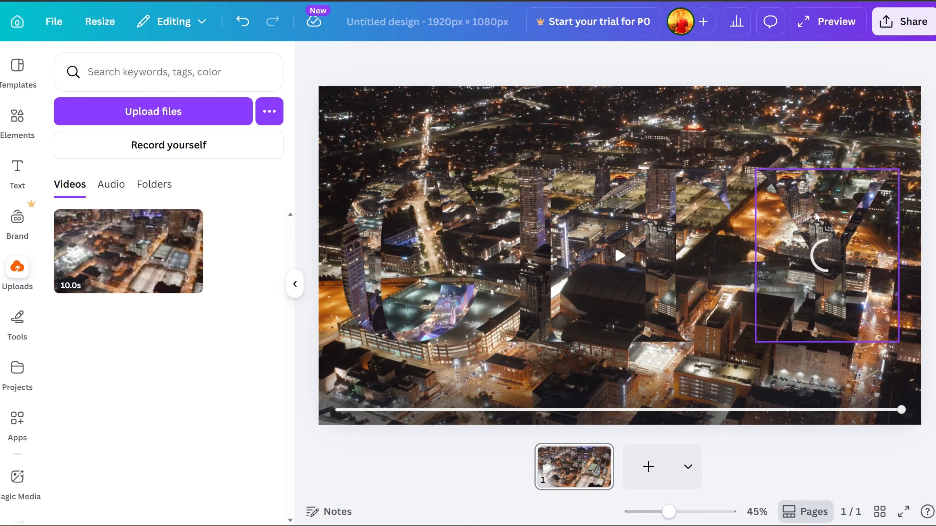
Enlarge and reposition the video inside the letter C frame so that it covers the full page.
left_click(358, 254)
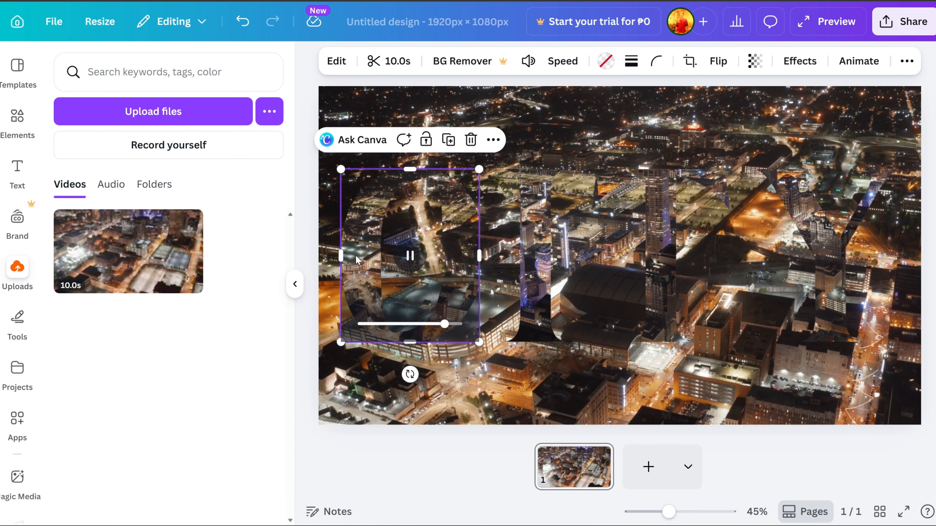
double_click(358, 254)
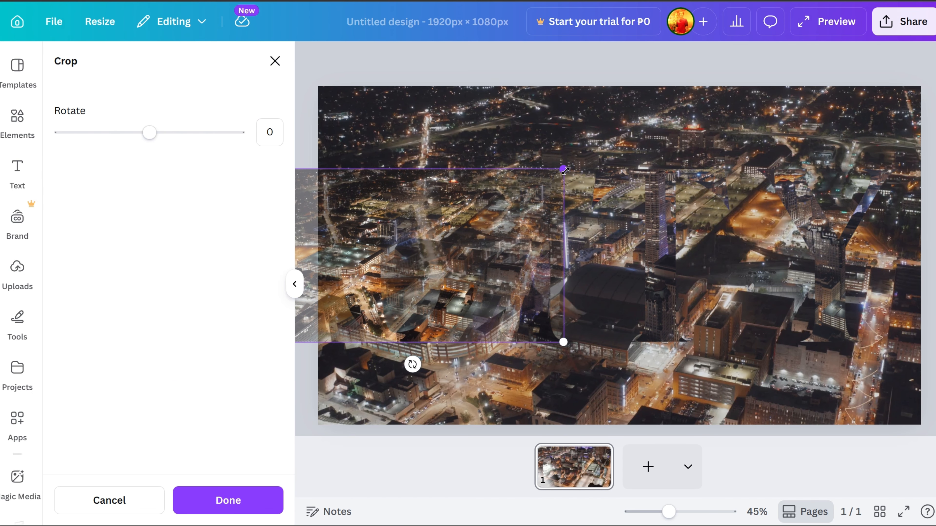
left_click_drag(565, 170, 813, 96)
left_click_drag(710, 150, 773, 191)
left_click_drag(853, 388, 919, 424)
left_click(929, 475)
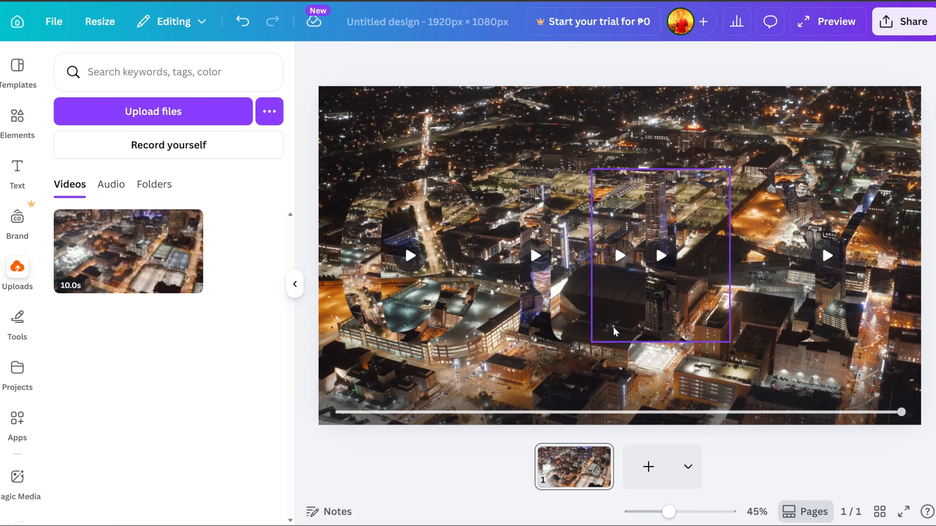
Enlarge and reposition the video inside the letter I frame so that it matches the full page area.
left_click(542, 289)
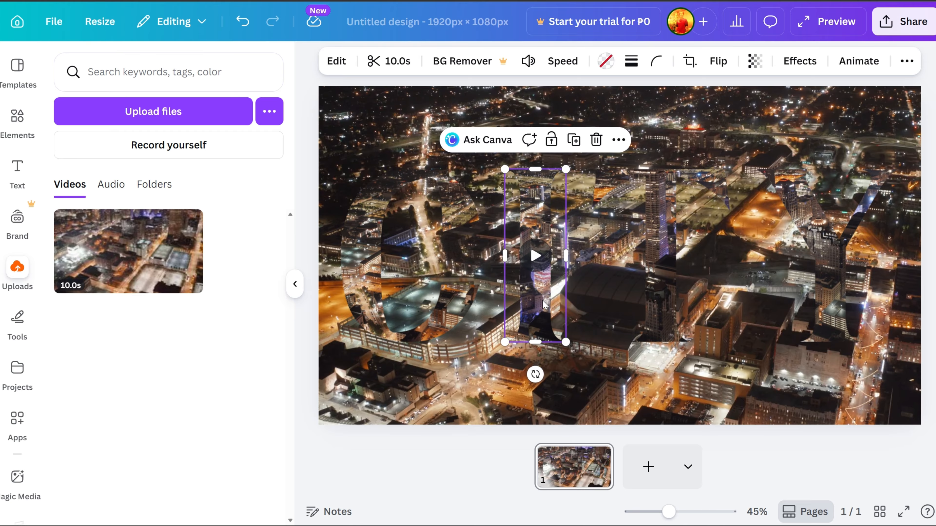
double_click(536, 297)
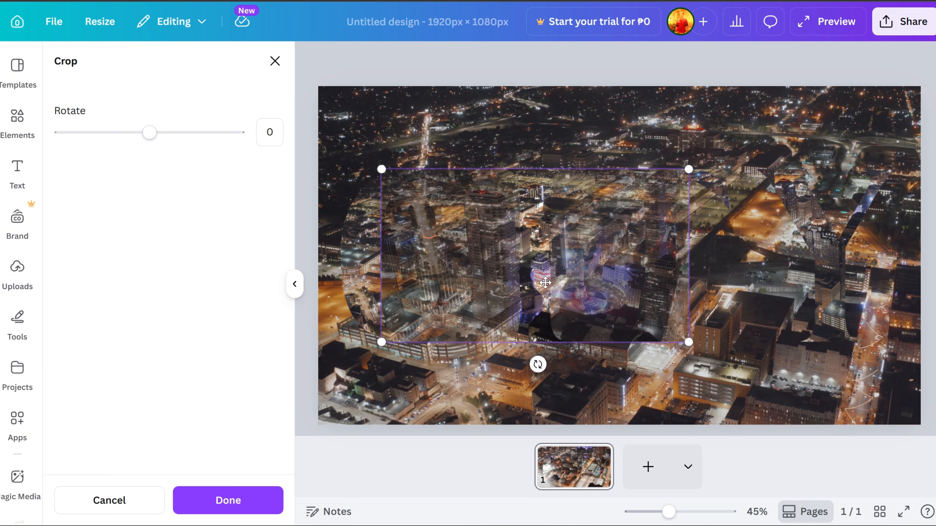
left_click_drag(544, 281, 482, 166)
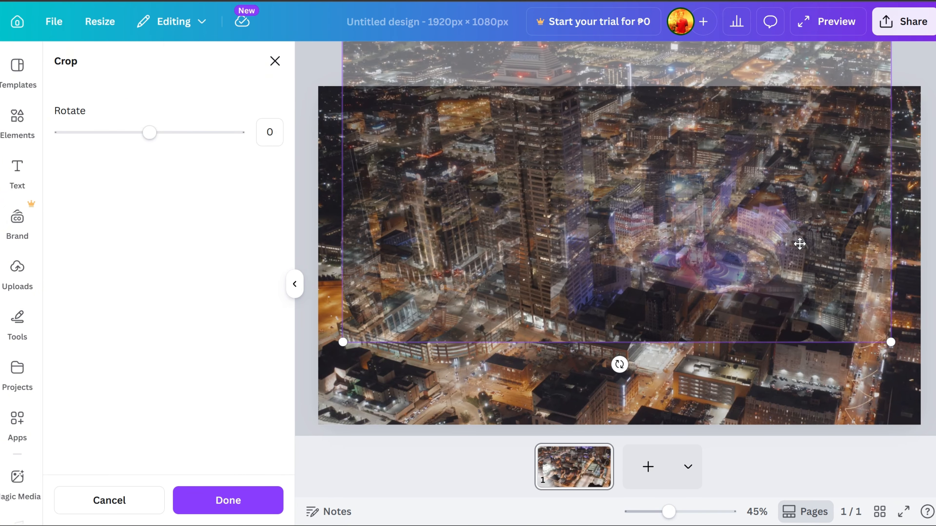
left_click_drag(794, 294, 767, 338)
left_click_drag(865, 395, 922, 424)
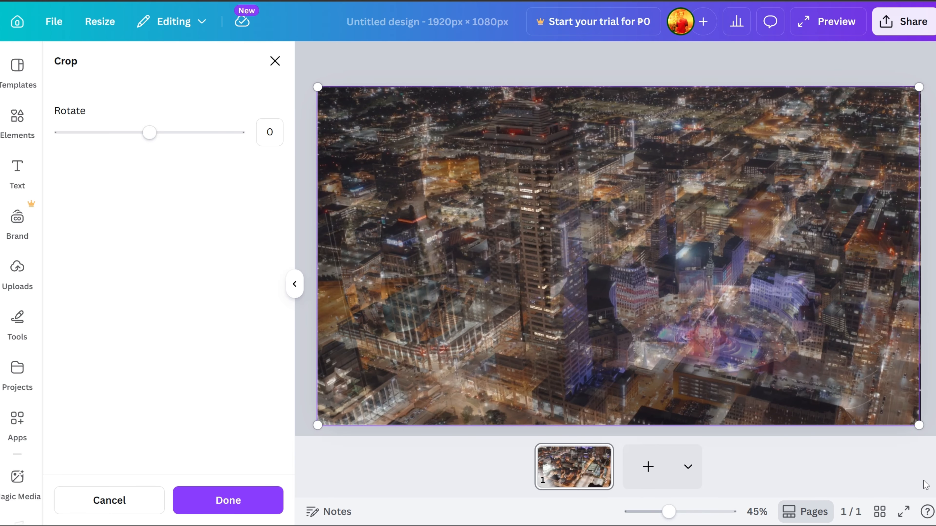
key("Return")
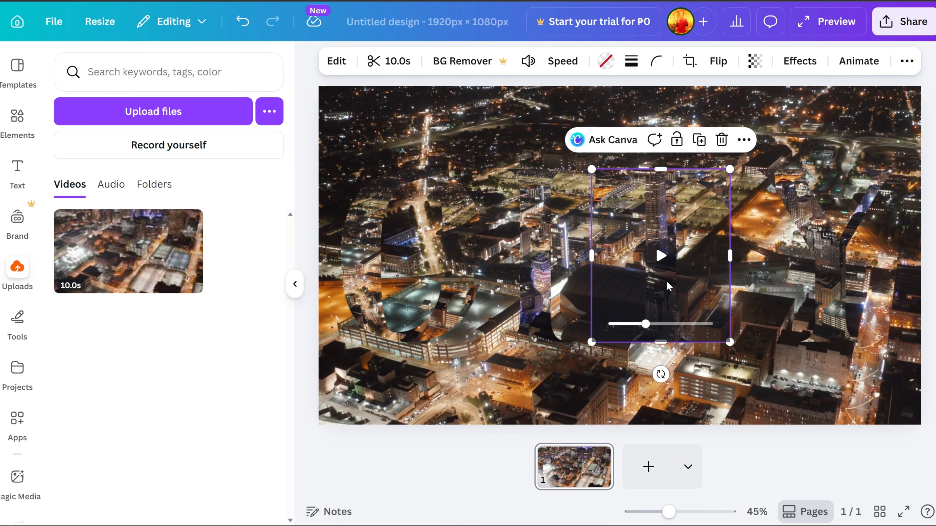
Scale and shift the video inside the letter T frame until it spans the whole page.
double_click(659, 297)
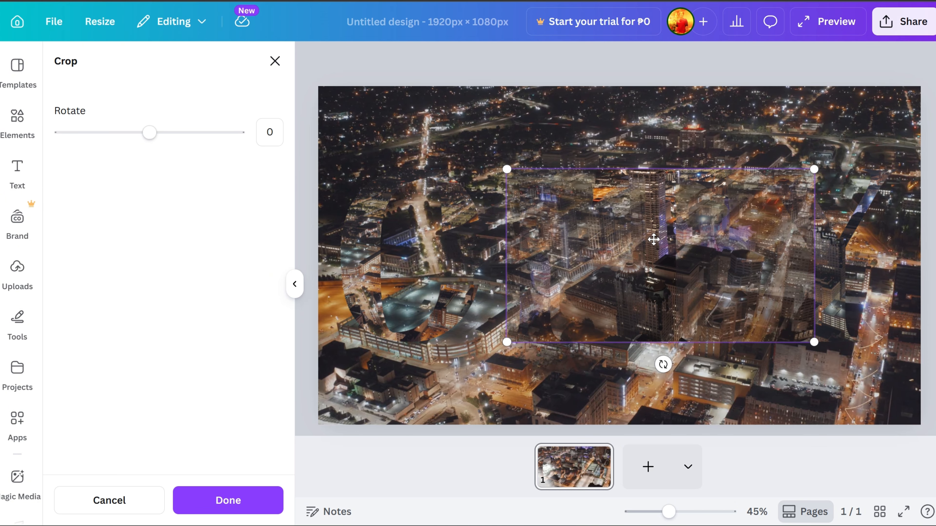
left_click_drag(659, 204, 574, 202)
left_click_drag(423, 169, 346, 51)
left_click_drag(738, 345, 879, 425)
mouse_move(847, 393)
left_mouse_down()
mouse_move(871, 391)
mouse_move(853, 395)
left_mouse_up()
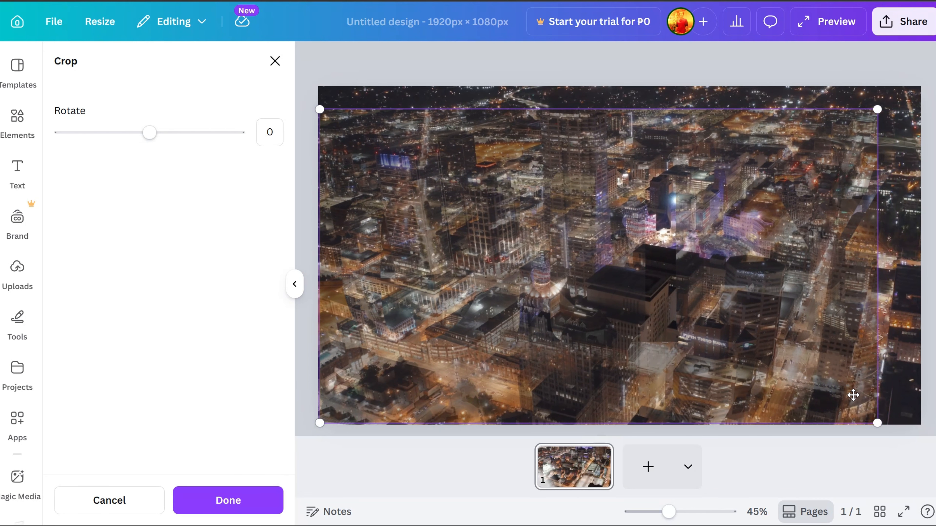
left_click_drag(883, 106, 926, 85)
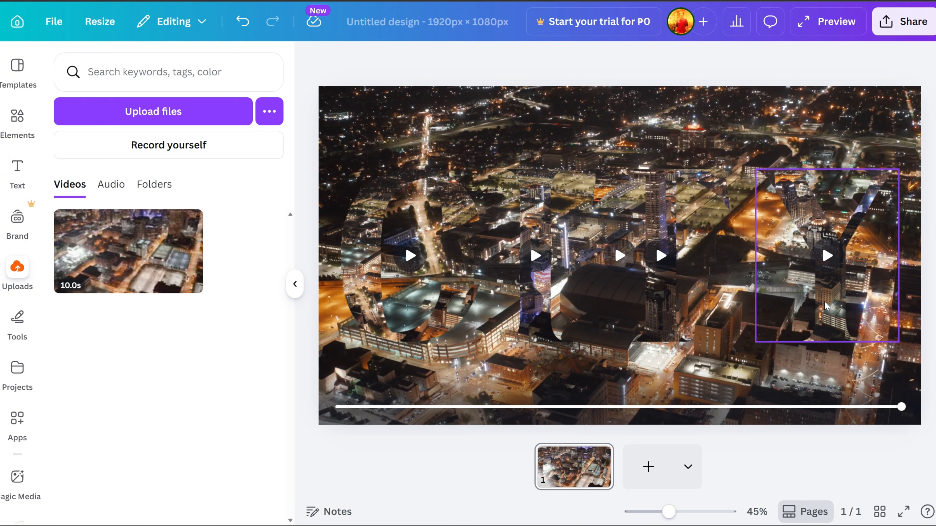
Scale and shift the video inside the letter Y frame to align it with the background video's page area.
left_click(833, 306)
double_click(834, 304)
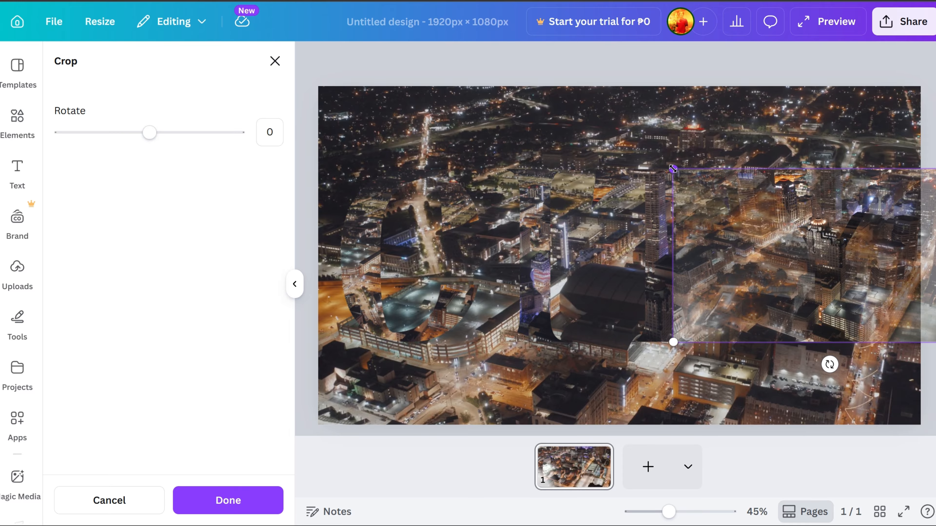
left_click_drag(672, 168, 333, 37)
left_click_drag(458, 202, 394, 259)
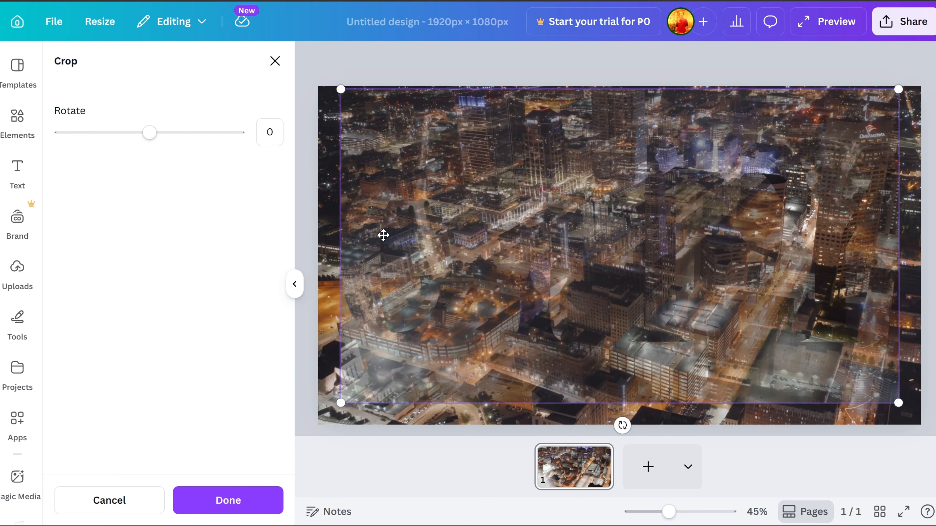
left_click_drag(333, 98, 320, 78)
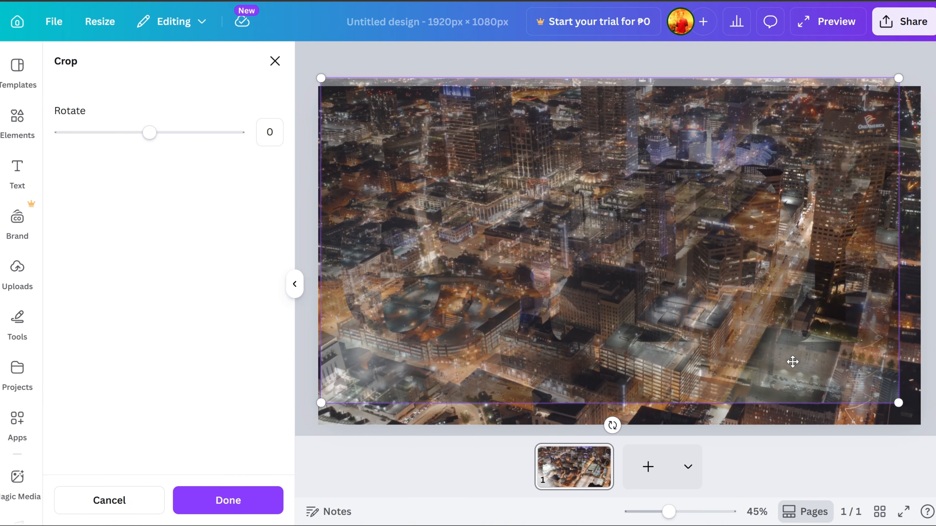
mouse_move(904, 407)
left_mouse_down()
mouse_move(922, 420)
mouse_move(896, 404)
left_mouse_up()
left_click(344, 59)
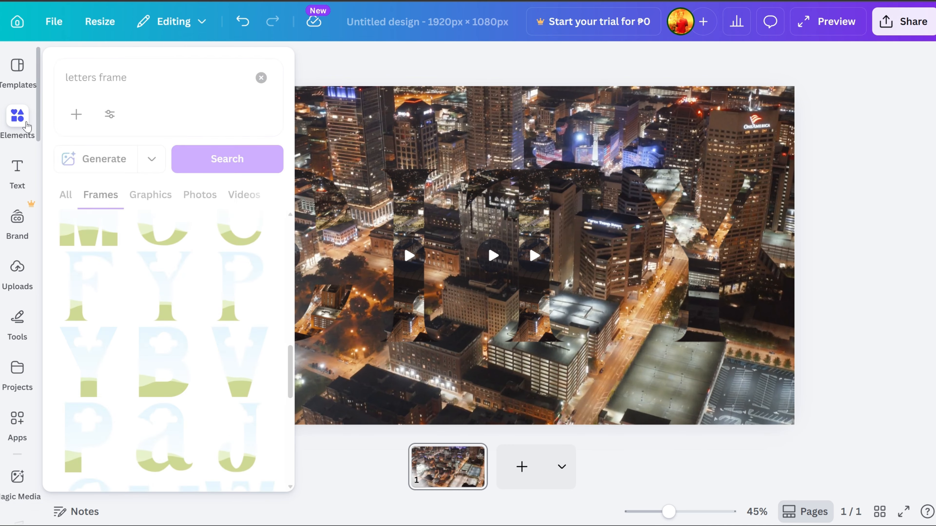
Search the elements for "shape", and place a square in the page's upper-left corner.
left_click(23, 122)
left_click_drag(135, 71, 23, 72)
type("shape")
key("Return")
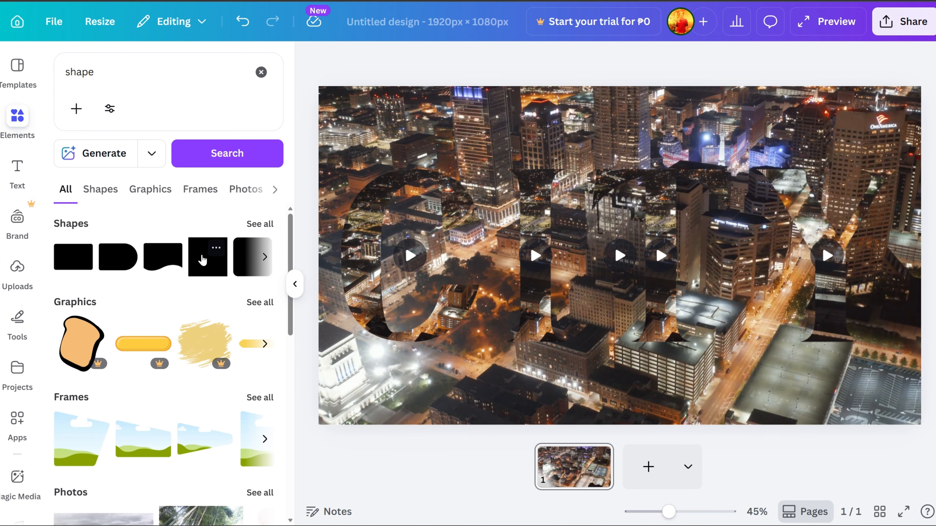
left_click(202, 259)
left_click_drag(641, 214, 393, 96)
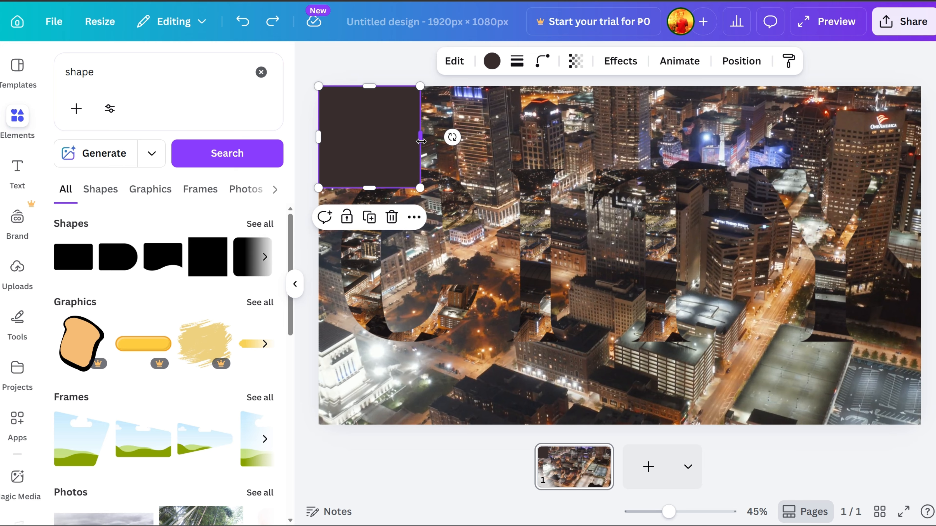
Stretch the square to cover the whole page and set its transparency to 54.
left_click_drag(420, 141, 921, 141)
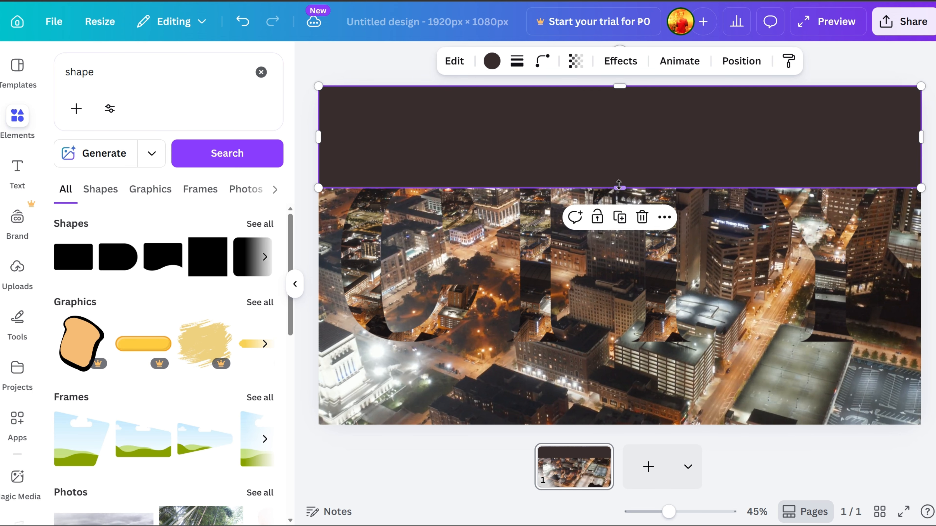
left_click_drag(619, 186, 610, 423)
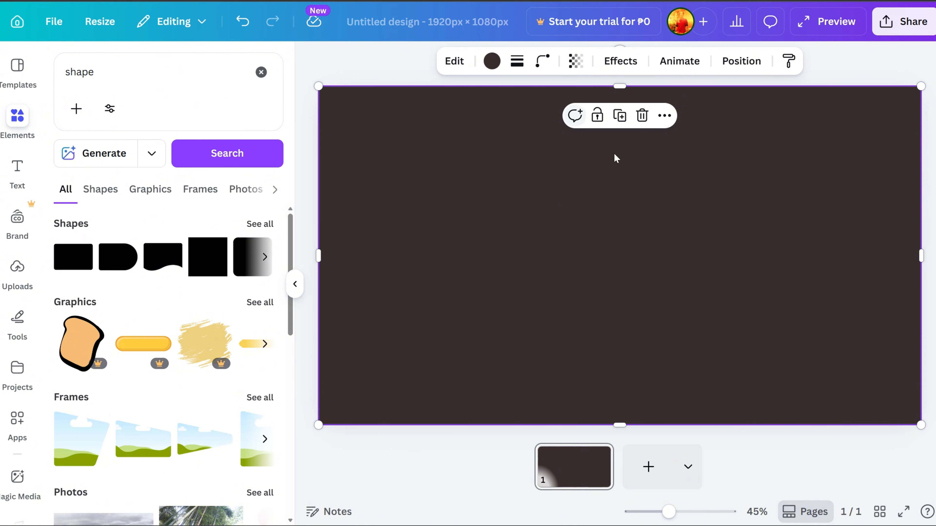
left_click(577, 63)
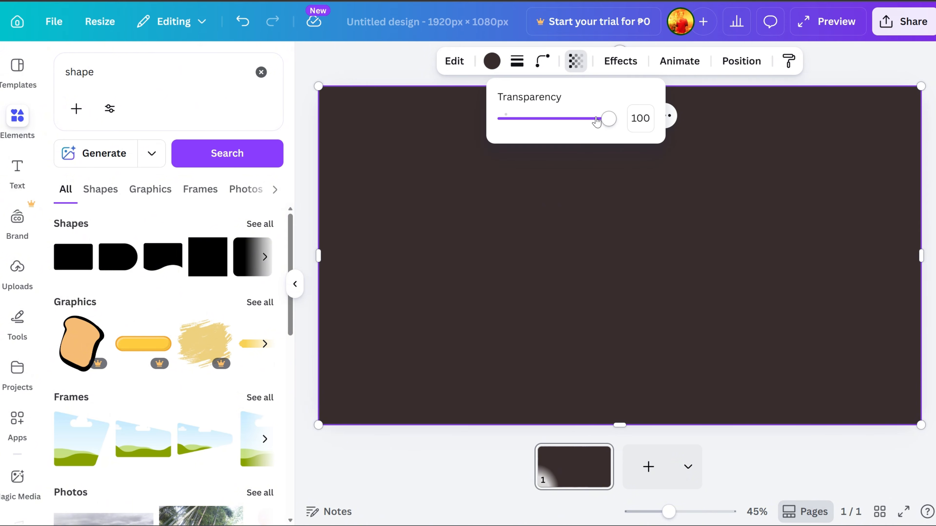
left_click_drag(597, 122, 576, 121)
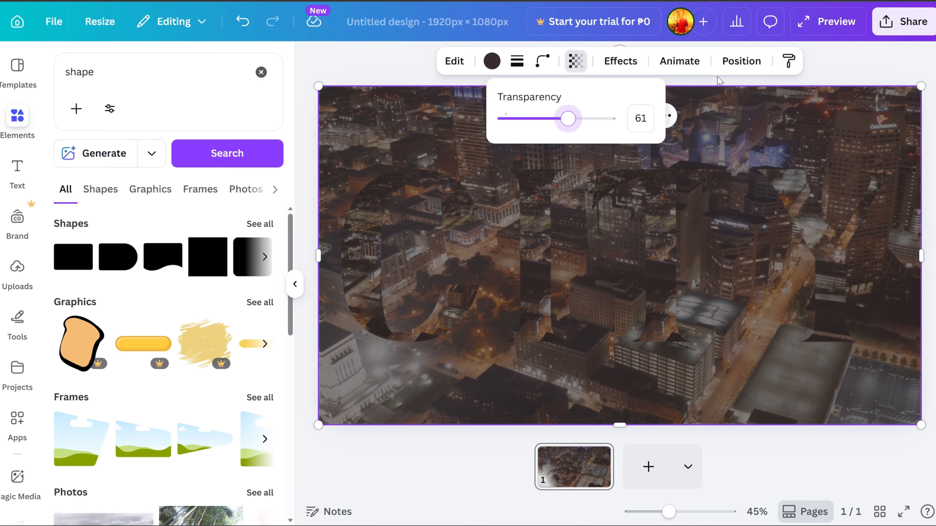
mouse_move(568, 118)
left_mouse_down()
mouse_move(549, 127)
mouse_move(562, 127)
left_mouse_up()
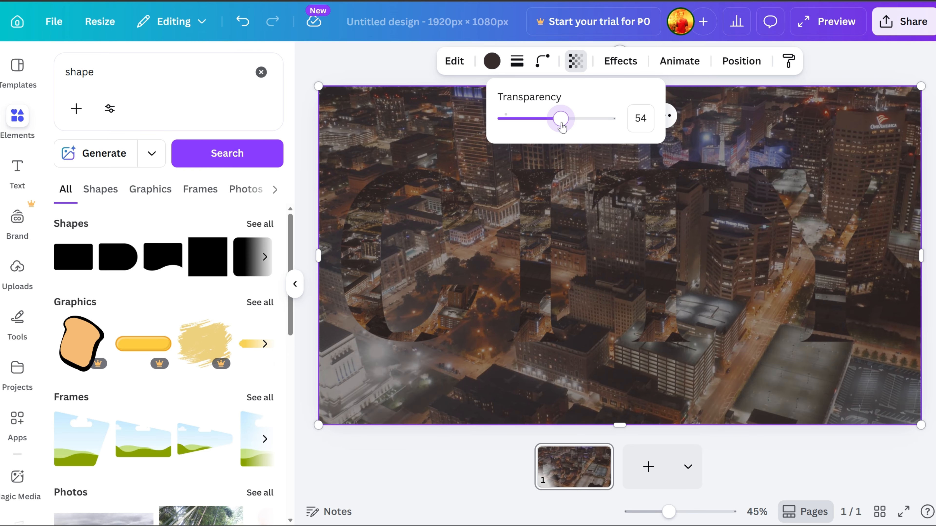
Recolour the overlay rectangle black and move its layer beneath the four CITY letters, directly above the background video.
left_click(491, 61)
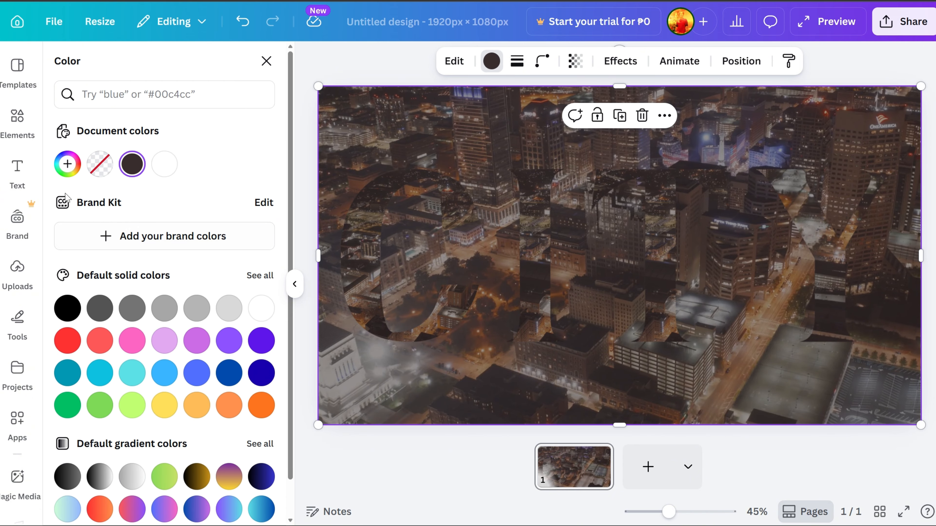
left_click(72, 309)
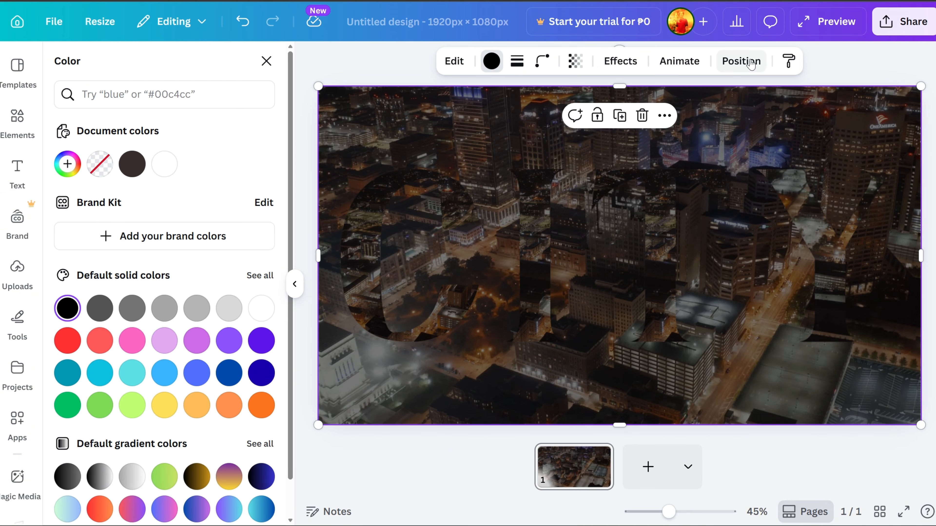
left_click(740, 61)
left_click(228, 97)
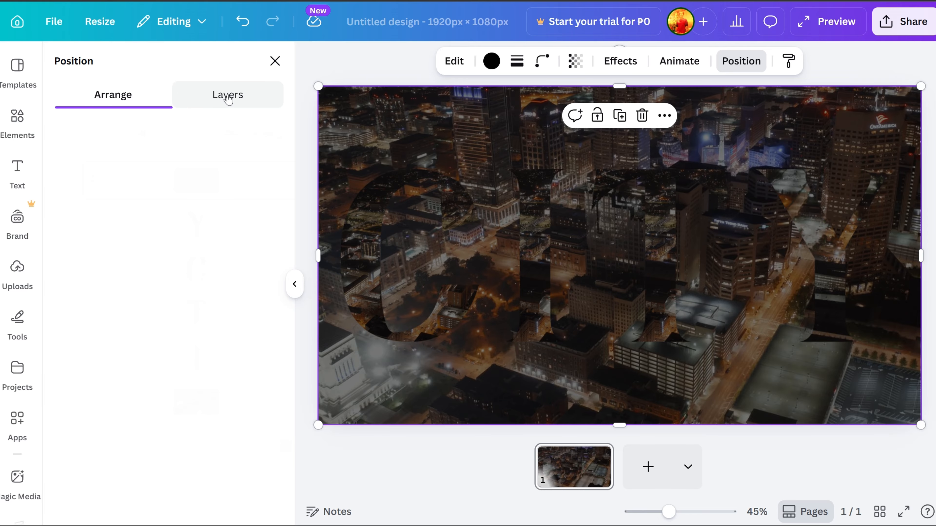
left_click_drag(181, 189, 189, 378)
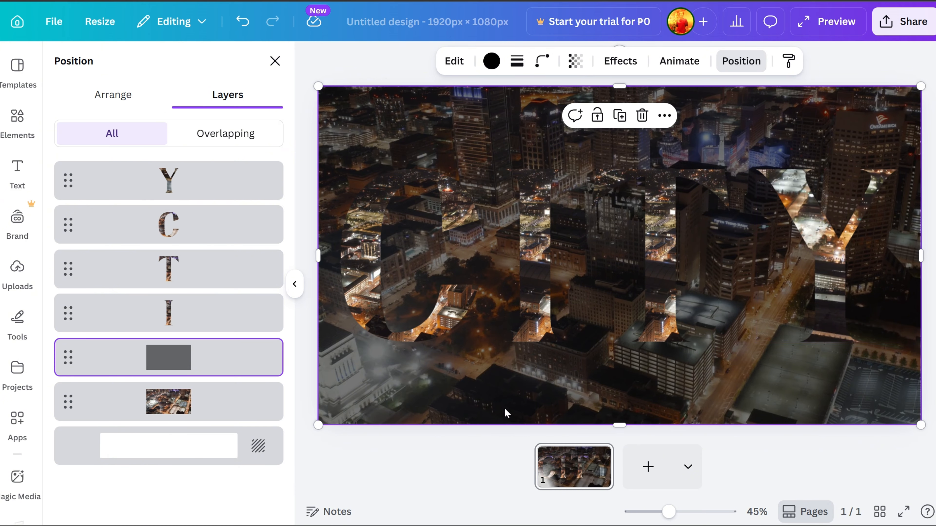
Change the overlay rectangle's colour to white and set its transparency to 43.
left_click(491, 61)
left_click(164, 164)
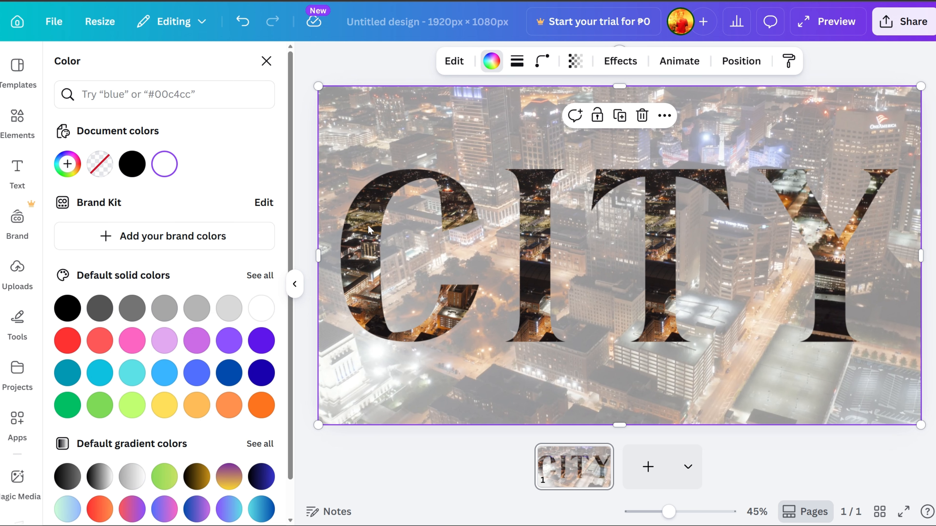
left_click(575, 63)
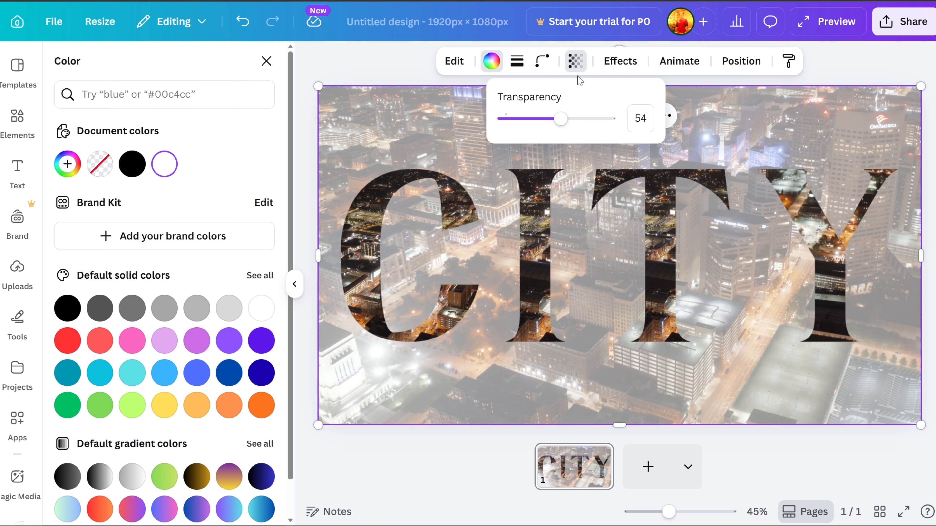
mouse_move(560, 123)
left_mouse_down()
mouse_move(580, 121)
mouse_move(549, 128)
left_mouse_up()
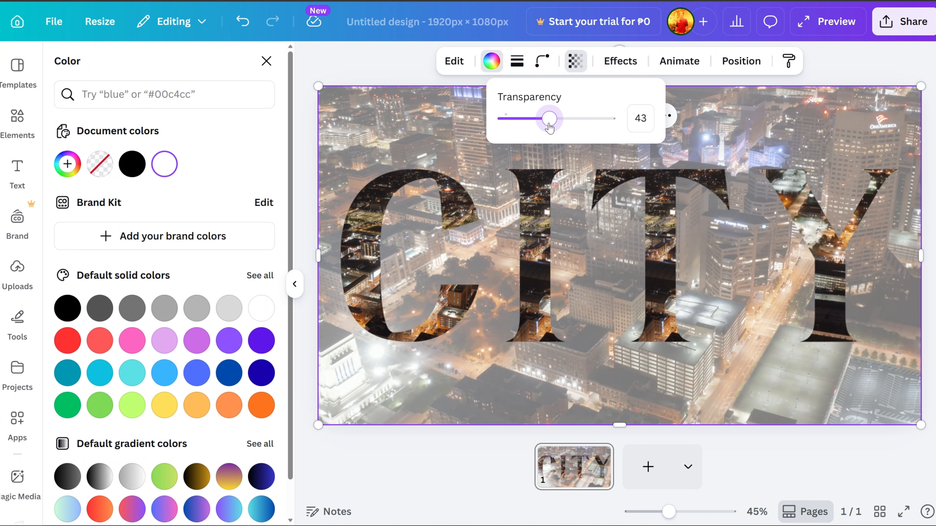
left_click(575, 62)
left_click(266, 61)
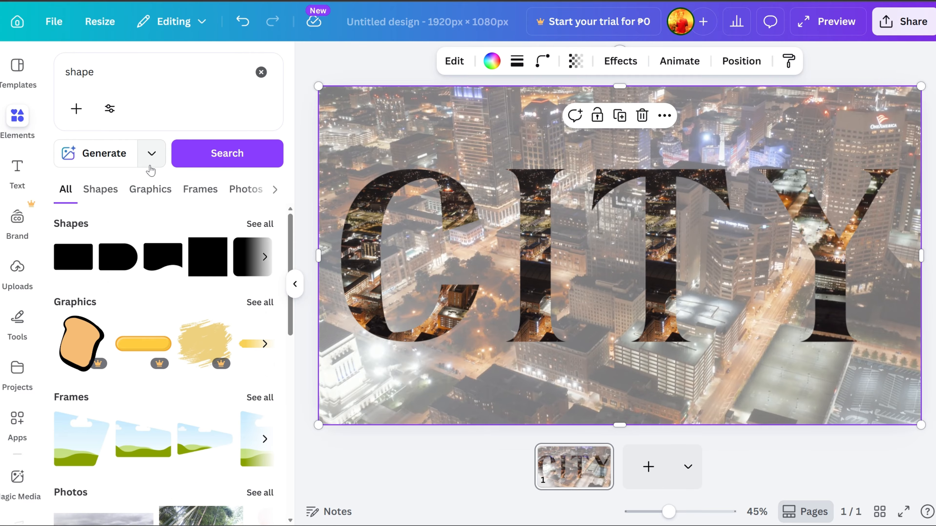
Try custom solid colours on the overlay, picking muted red #A85353 and shifting the hue to olive #A89D53.
left_click(491, 62)
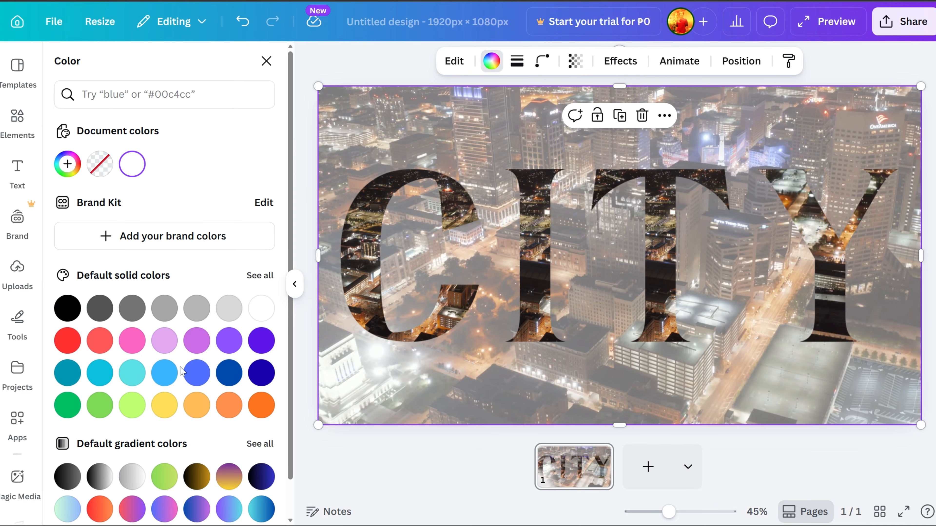
left_click(68, 163)
left_click(237, 238)
left_click_drag(236, 238, 164, 255)
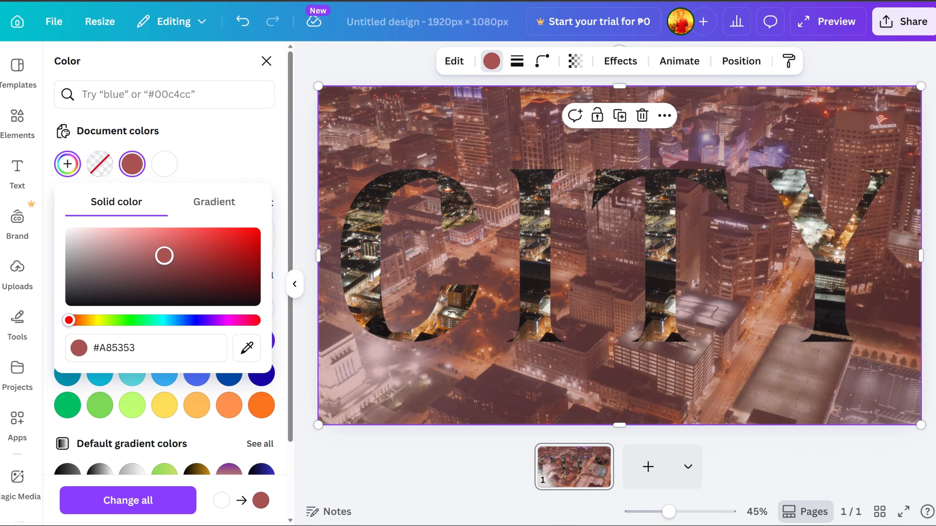
left_click(95, 320)
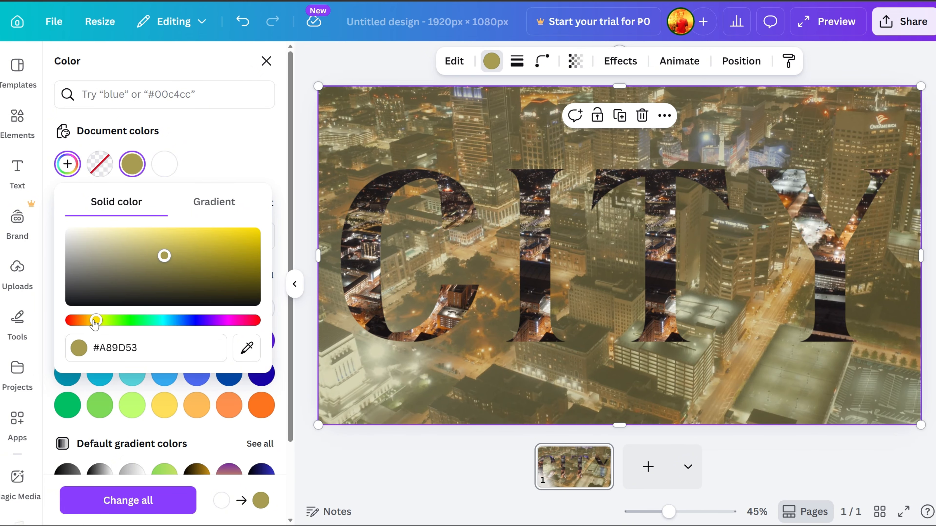
mouse_move(95, 323)
left_mouse_down()
mouse_move(82, 322)
mouse_move(236, 325)
mouse_move(99, 330)
left_mouse_up()
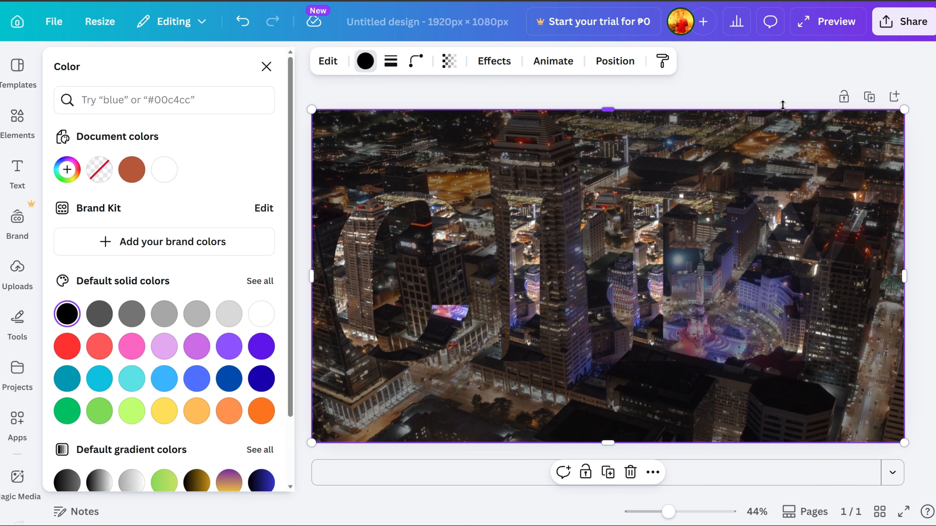
Raise the black overlay's transparency value to darken the background around the letters, and play the design in the timeline.
left_click(449, 61)
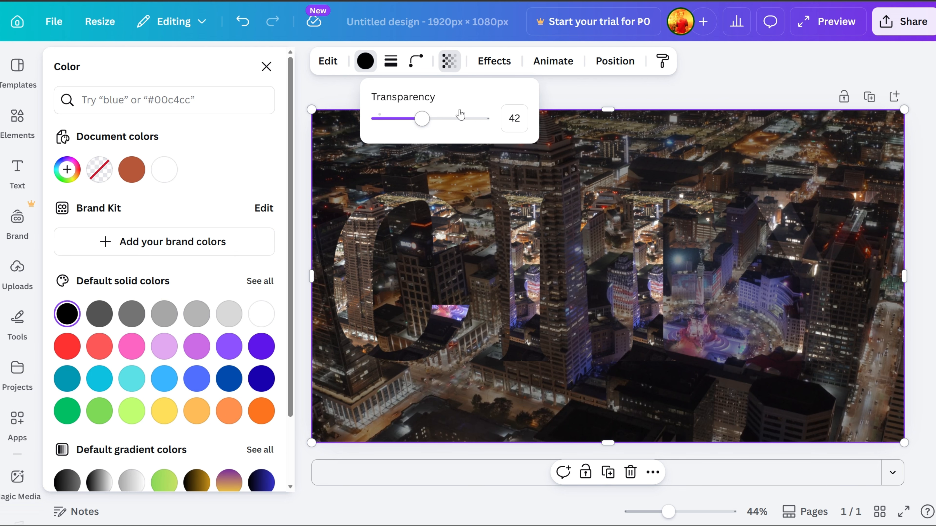
left_click_drag(426, 121, 463, 134)
left_click(356, 252)
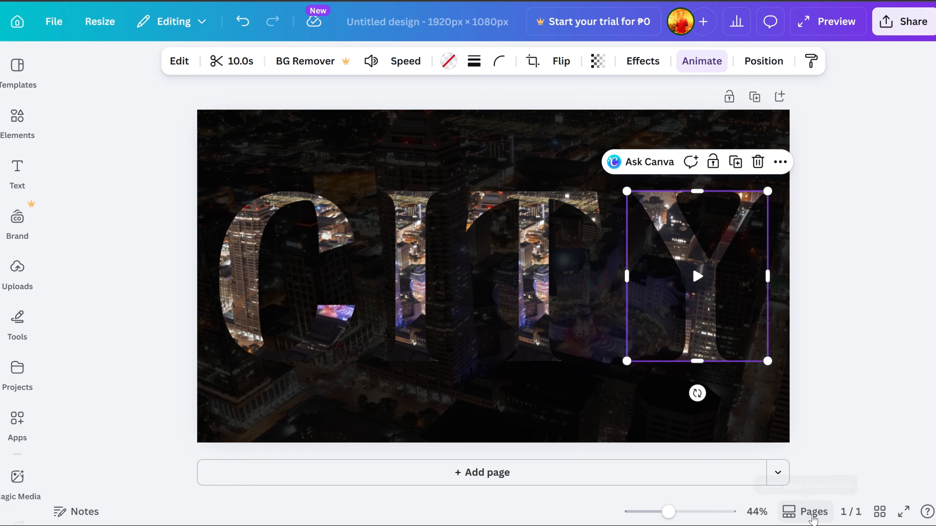
left_click(812, 514)
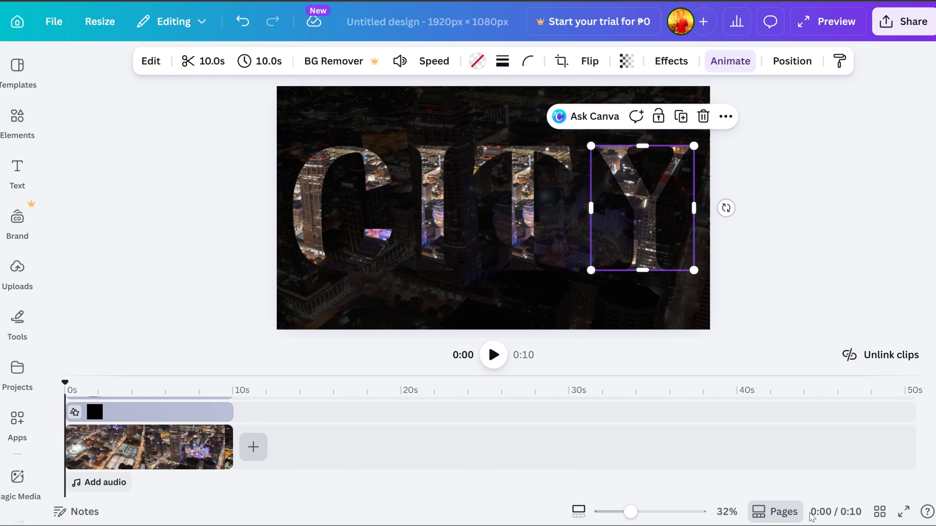
left_click(492, 355)
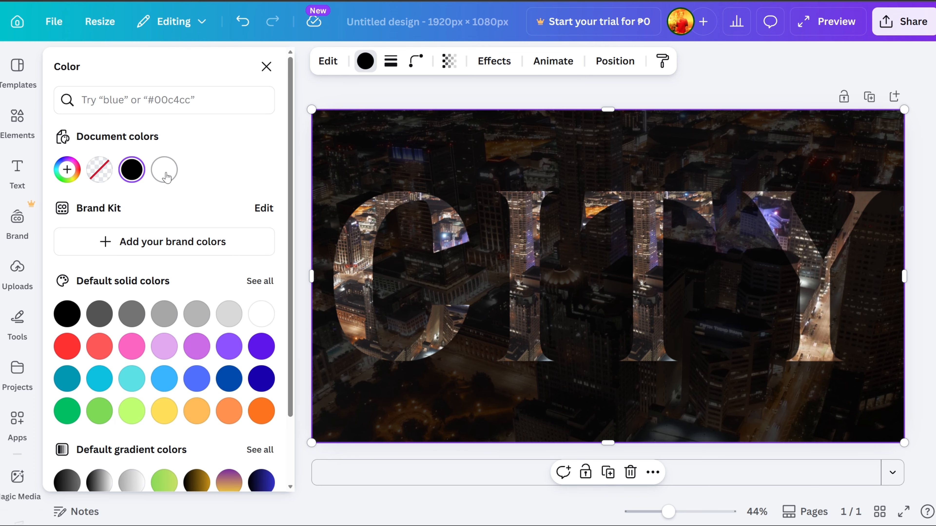
Recolour the overlay white and lower its transparency value so more of the city footage shows through.
left_click(165, 171)
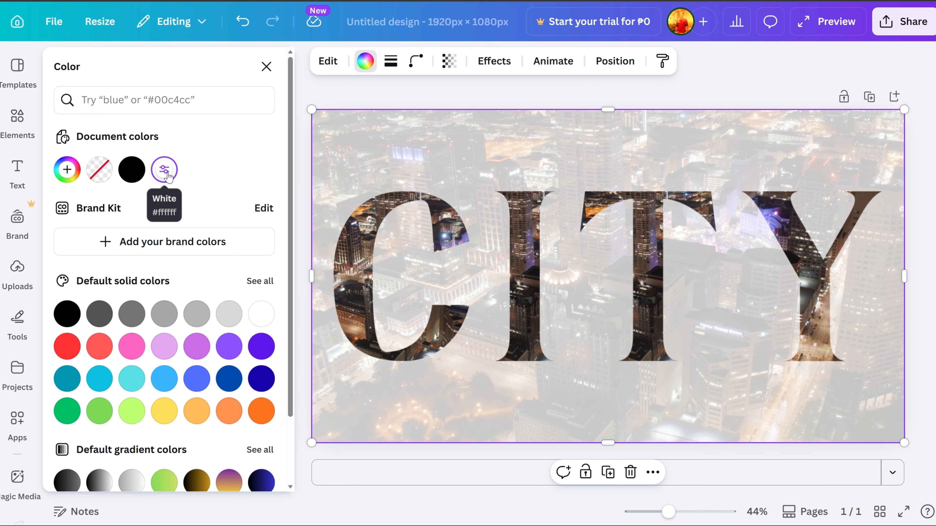
left_click(423, 106)
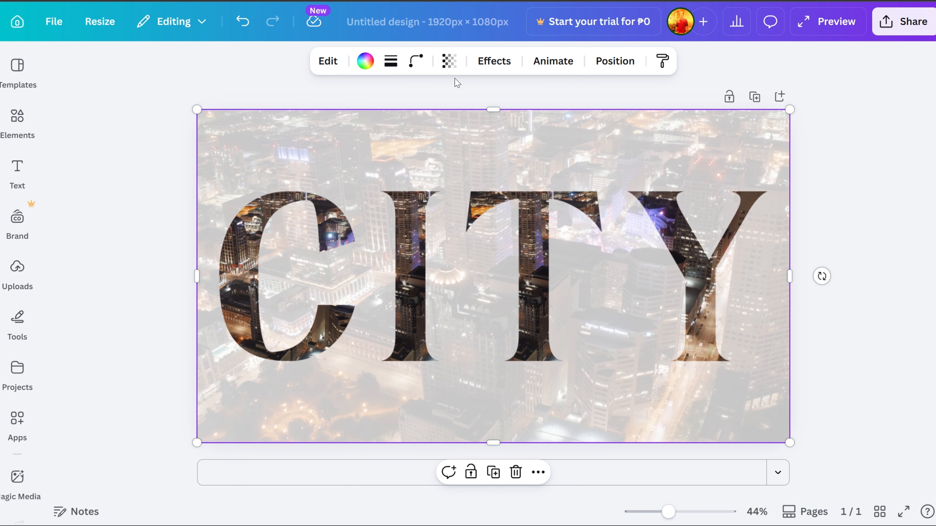
left_click(449, 61)
left_click_drag(459, 123, 423, 124)
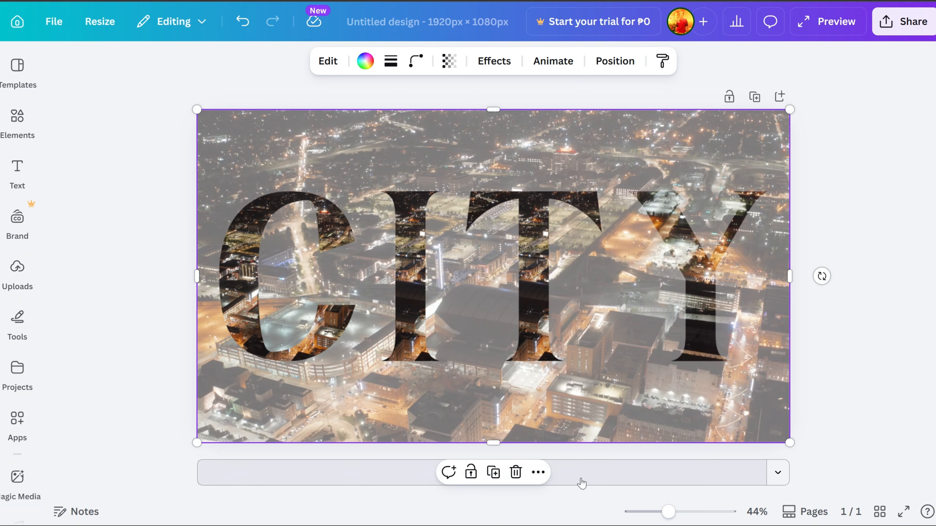
Add a second page below the CITY page.
left_click(581, 483)
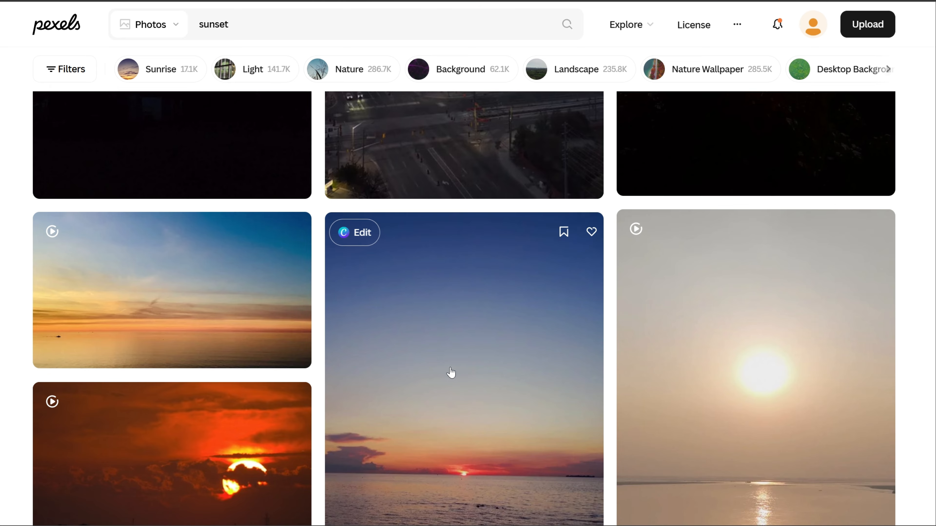
Switch to Pexels, search the videos for "beach", and download the aerial beach clip with lush forest.
scroll(451, 376, "down", 10)
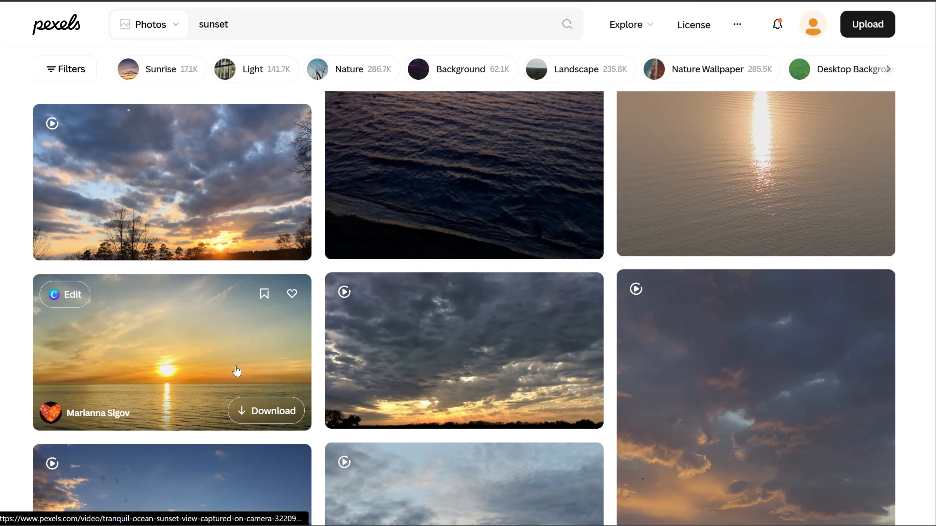
type("beach")
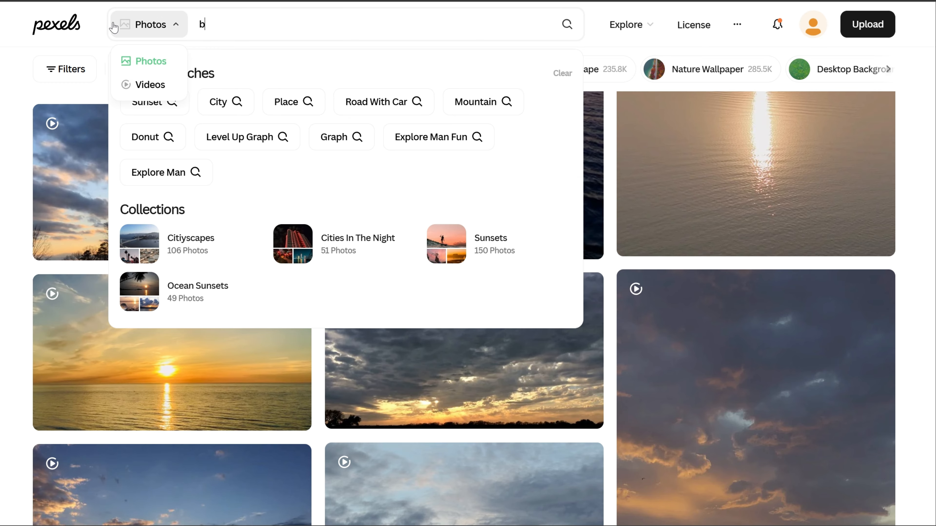
key("Return")
scroll(755, 295, "down", 5)
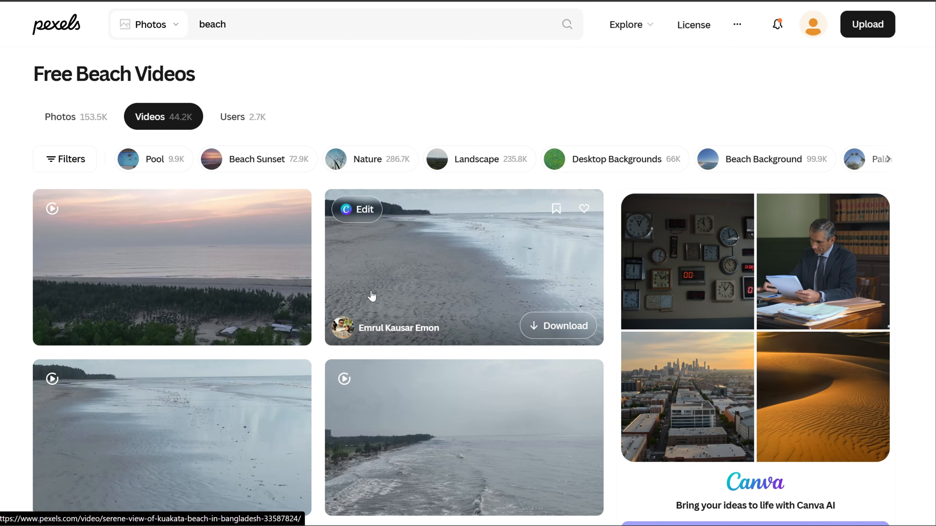
scroll(725, 272, "down", 10)
left_click(728, 272)
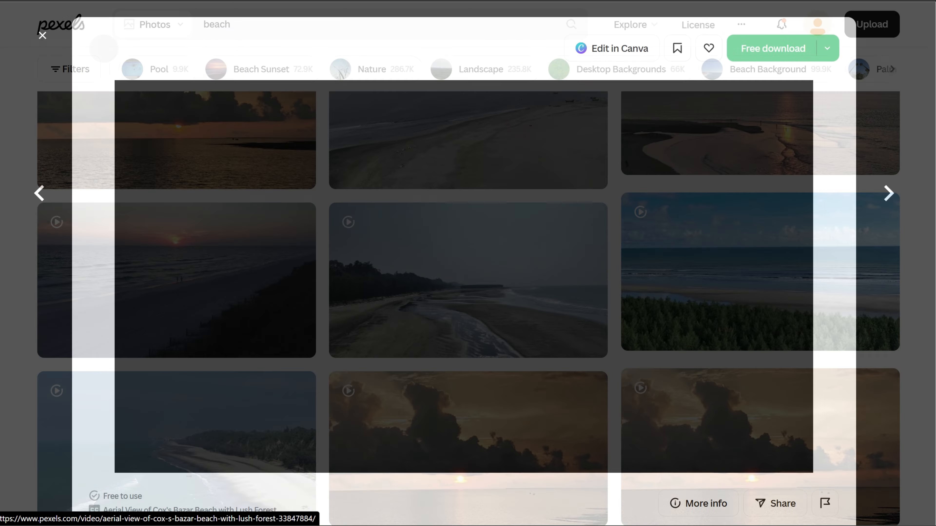
left_click(827, 48)
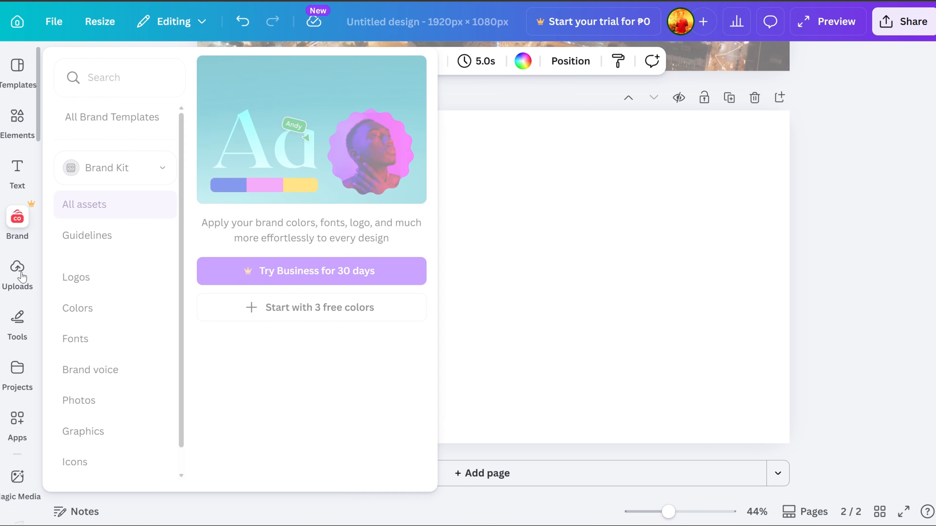
Back in Canva, place the uploaded beach video on page 2 and enlarge it to fill the page.
left_click(25, 276)
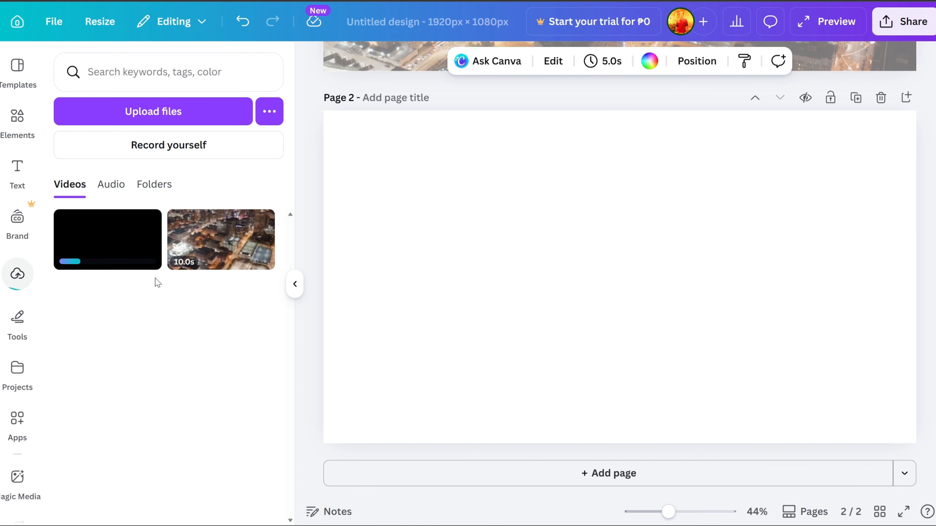
left_click_drag(107, 244, 441, 195)
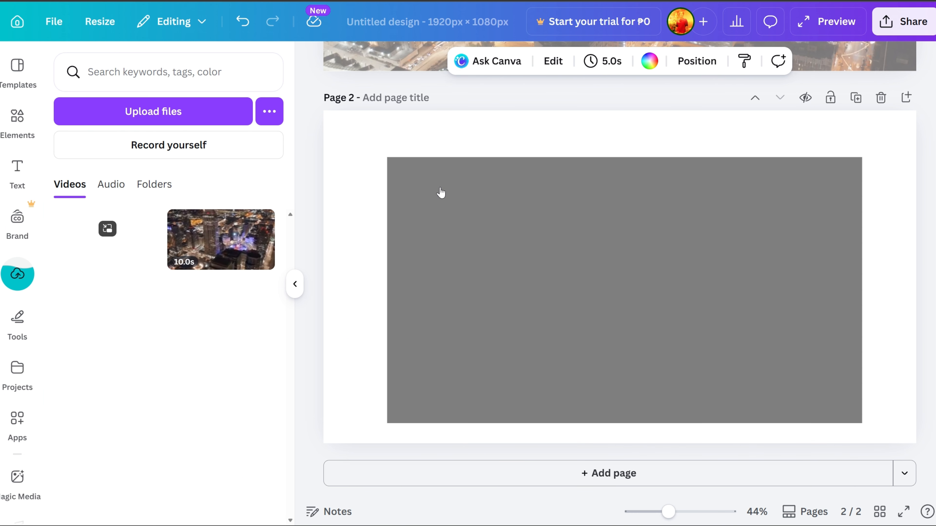
left_click_drag(502, 199, 466, 159)
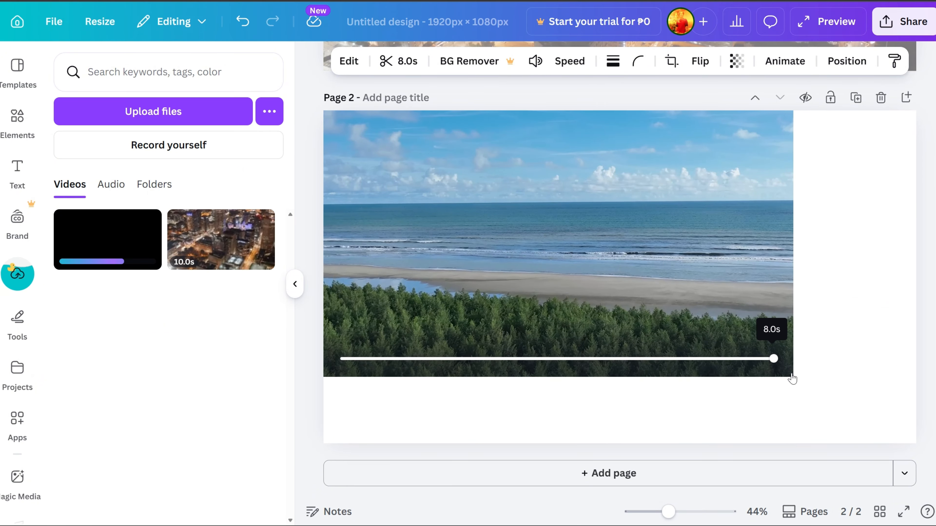
left_click_drag(793, 376, 921, 449)
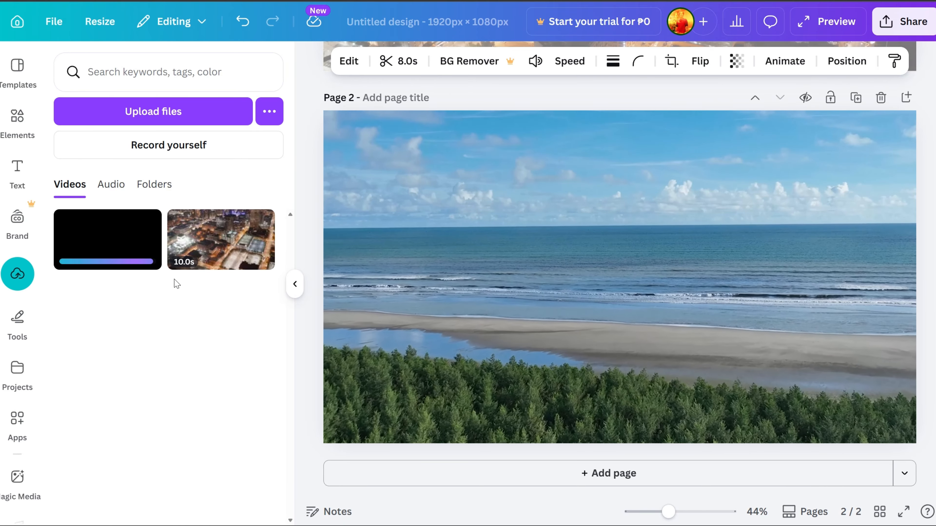
Search the elements for "letters frame", show all the frames, and add bold B and E letter frames to page 2.
left_click(19, 120)
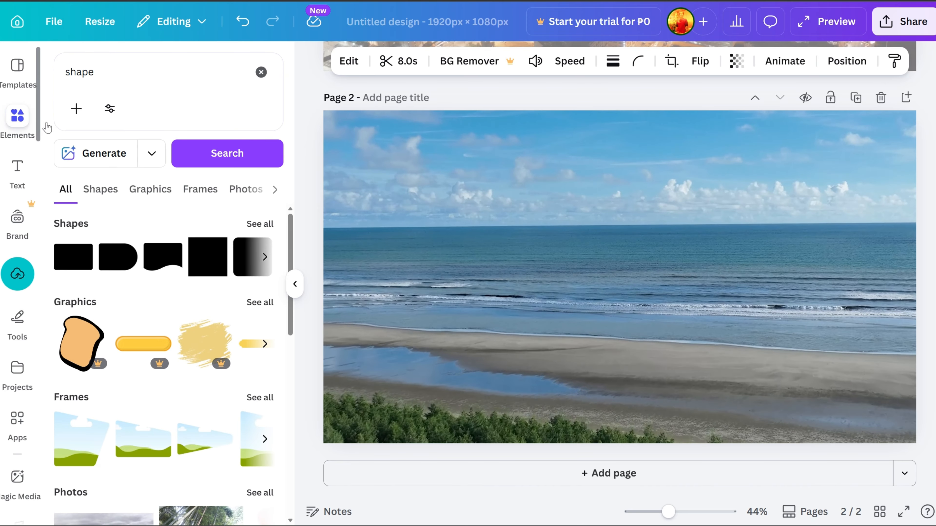
left_click(111, 74)
type("le")
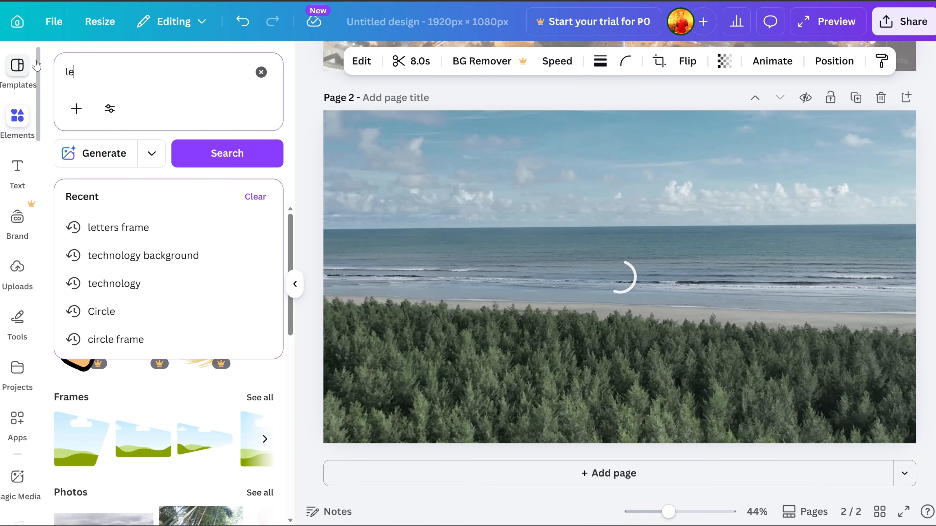
type("tters frame")
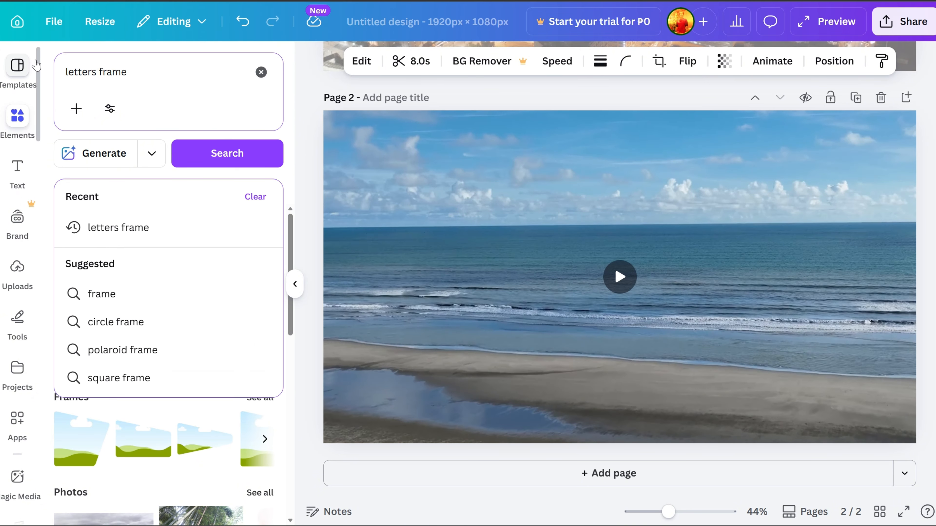
key("Return")
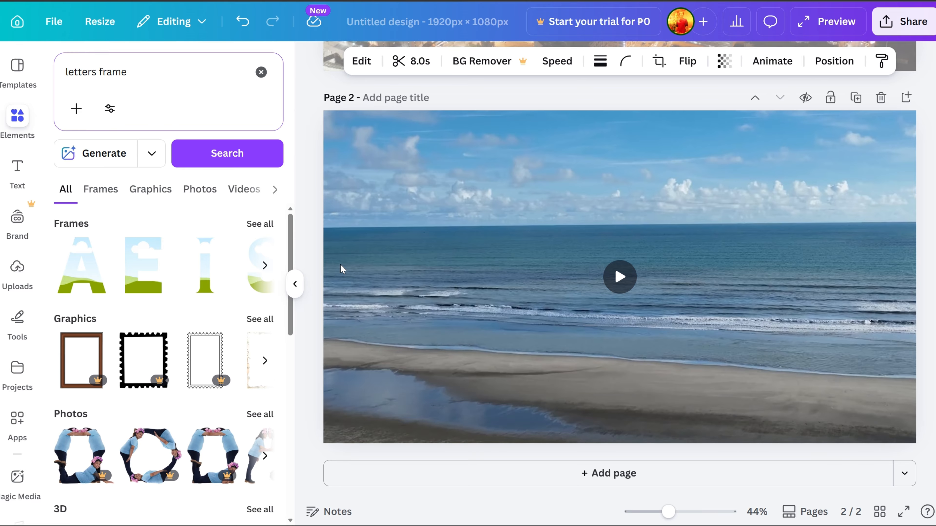
left_click(260, 223)
scroll(218, 439, "down", 10)
left_click(167, 413)
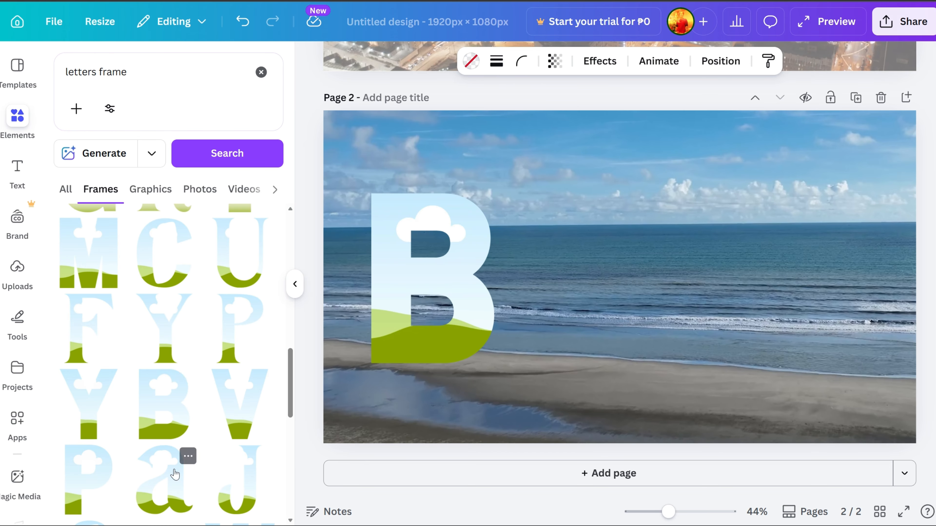
scroll(175, 473, "up", 10)
left_click(168, 299)
Search for "letters frame" with a, c and h in turn, and add matching A, C and H frames to complete BEACH.
scroll(176, 425, "down", 15)
type("a")
key("Return")
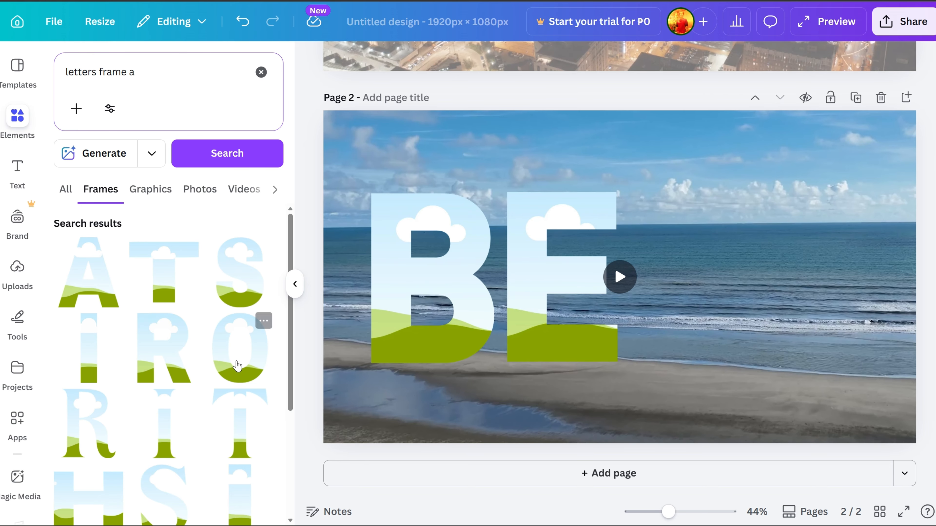
left_click_drag(89, 272, 721, 311)
type("c")
left_click(144, 261)
left_click_drag(589, 277, 783, 277)
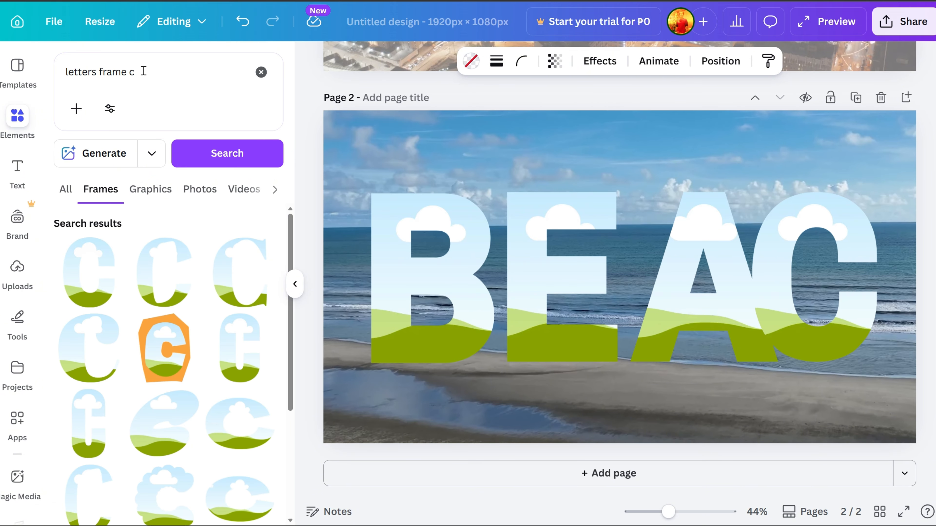
left_click(144, 69)
type("h")
left_click_drag(181, 294, 837, 279)
Arrange the B, E, A, C and H frames in a row so that the letters spell BEACH without covering each other.
left_click(294, 284)
left_click_drag(324, 277, 294, 277)
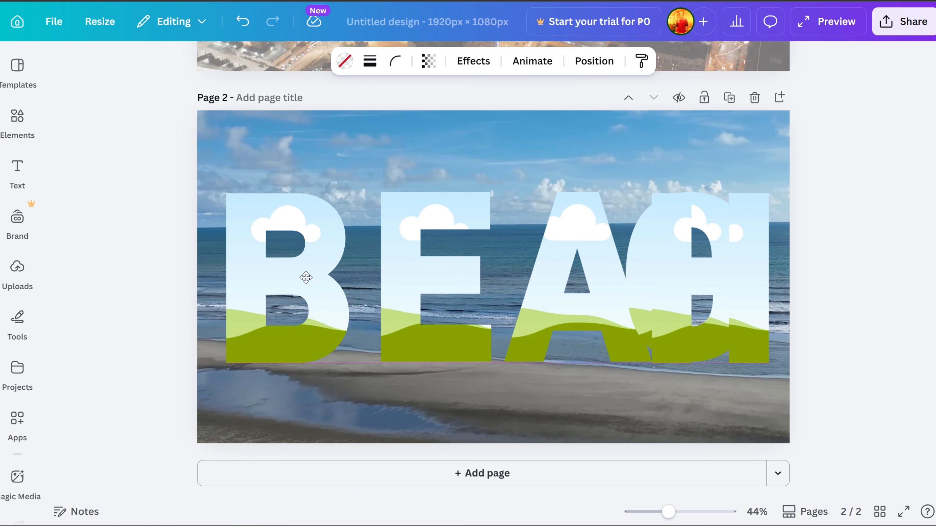
left_click_drag(436, 274, 399, 276)
left_click_drag(574, 307, 526, 309)
left_click_drag(636, 305, 581, 305)
left_click_drag(709, 276, 803, 276)
left_click_drag(611, 244, 605, 244)
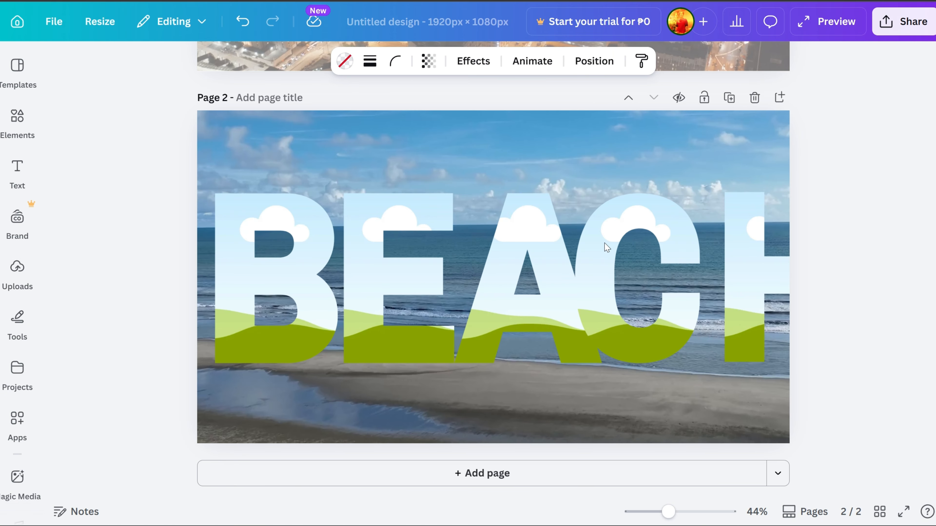
left_click_drag(768, 241, 722, 242)
Select all five BEACH letter frames together and scale them down to fit within page 2.
left_click_drag(868, 393, 493, 200)
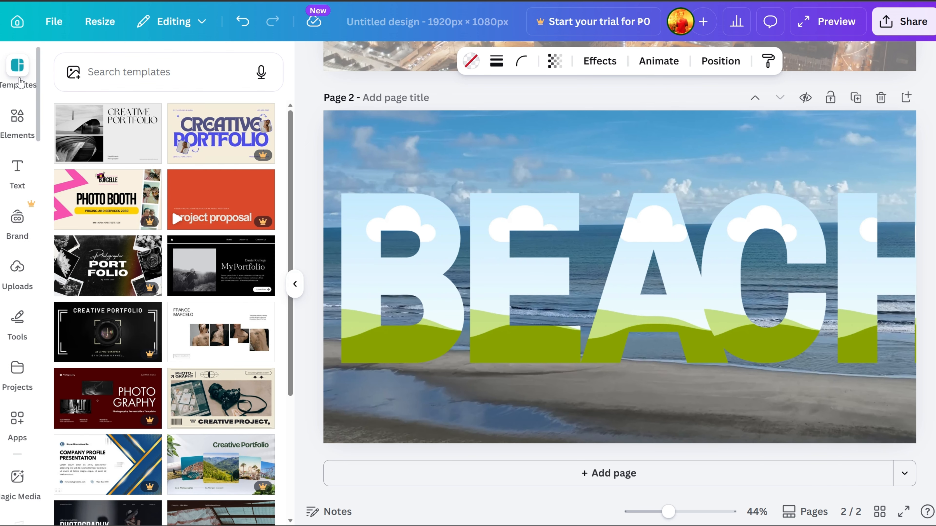
scroll(722, 280, "down", 3)
left_click(595, 61)
left_click(274, 66)
left_click_drag(716, 407, 359, 293)
scroll(561, 370, "up", 2)
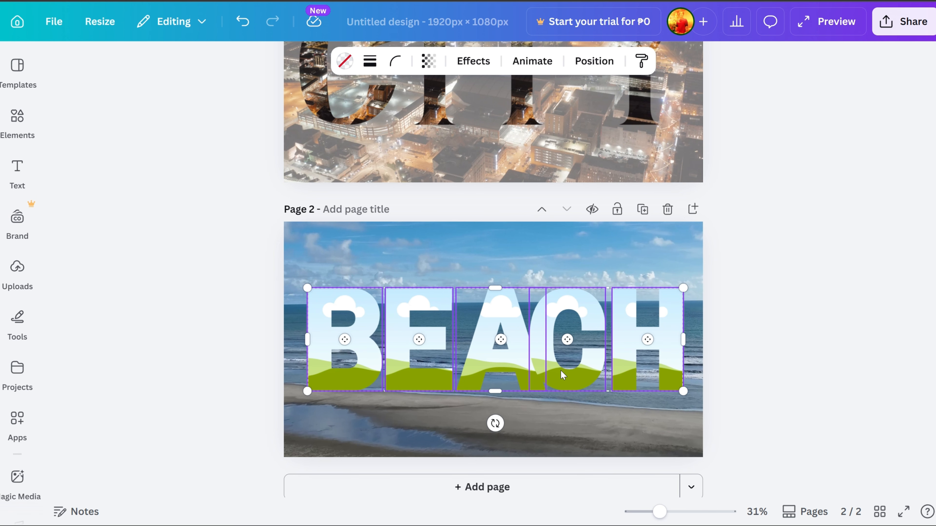
Shift C and H away from the A for even letter spacing, then centre the whole BEACH word on the page.
left_click(573, 378)
left_click_drag(572, 378, 598, 377)
left_click_drag(712, 380, 730, 380)
left_click(807, 392)
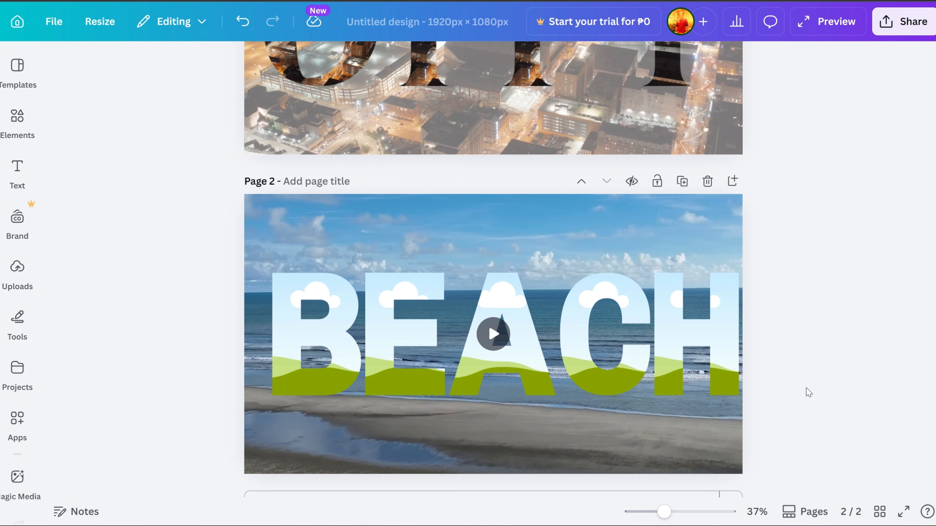
left_click_drag(796, 412, 271, 272)
left_click_drag(379, 330, 365, 328)
left_click(800, 311)
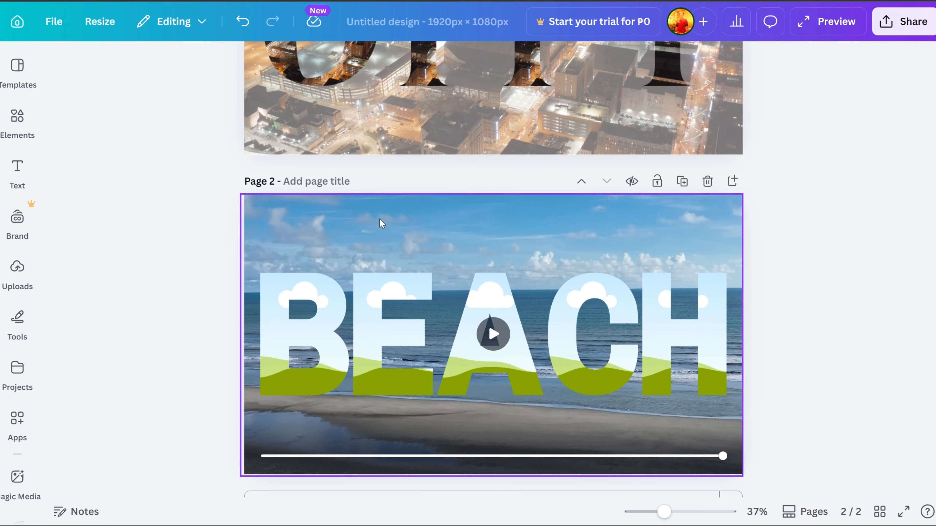
Fill each of the five BEACH letter frames with the uploaded 8.0s beach video.
left_click(18, 270)
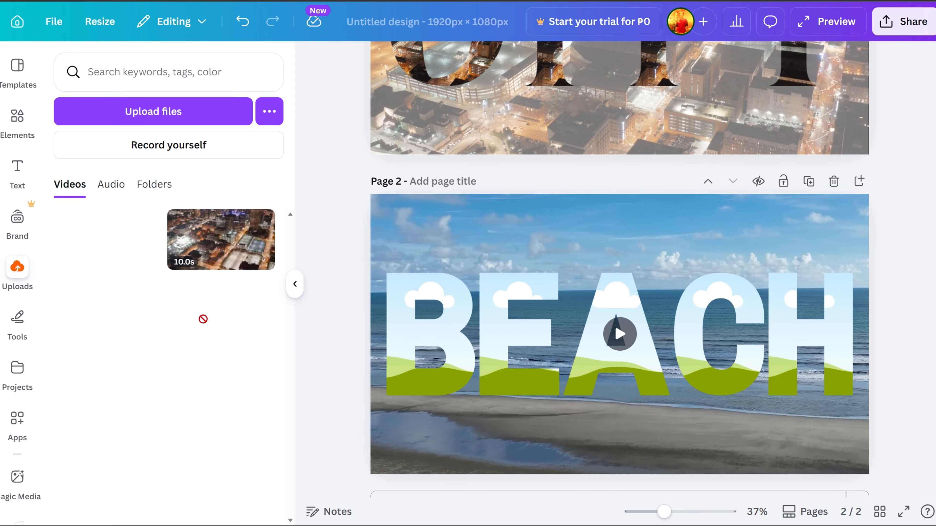
left_click_drag(203, 318, 440, 335)
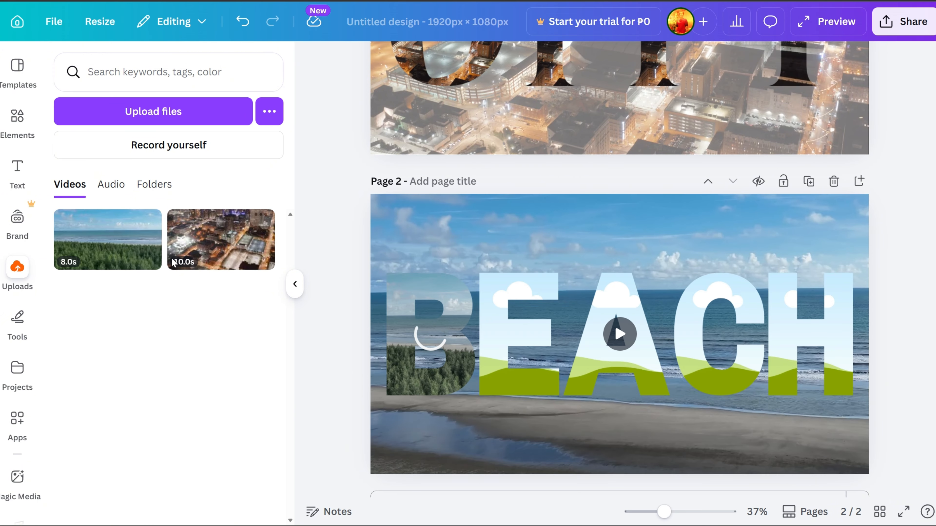
left_click_drag(154, 258, 501, 318)
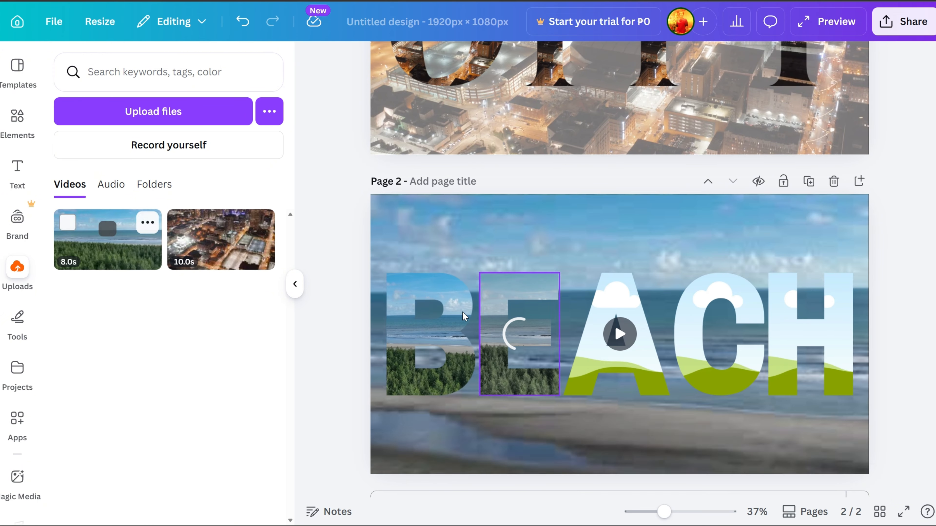
left_click_drag(136, 251, 630, 370)
left_click_drag(125, 255, 715, 367)
left_click_drag(724, 401, 695, 338)
left_click_drag(124, 246, 826, 334)
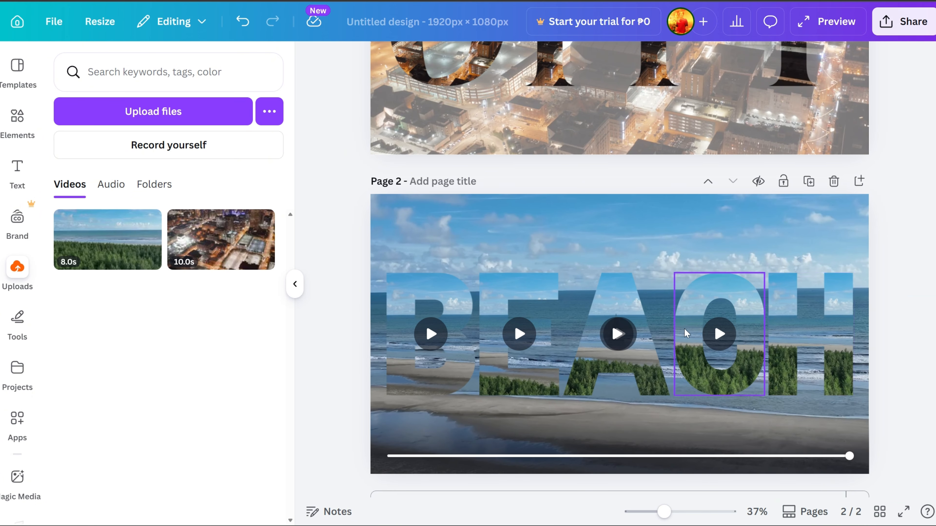
Enlarge and reposition the video inside the B frame so that it spans the full page and lines up with the background.
left_click(453, 376)
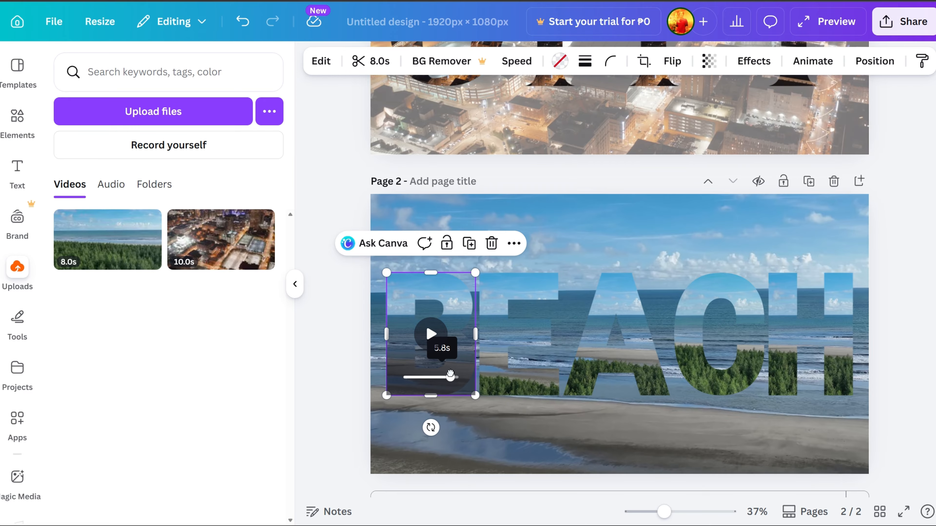
left_click(295, 284)
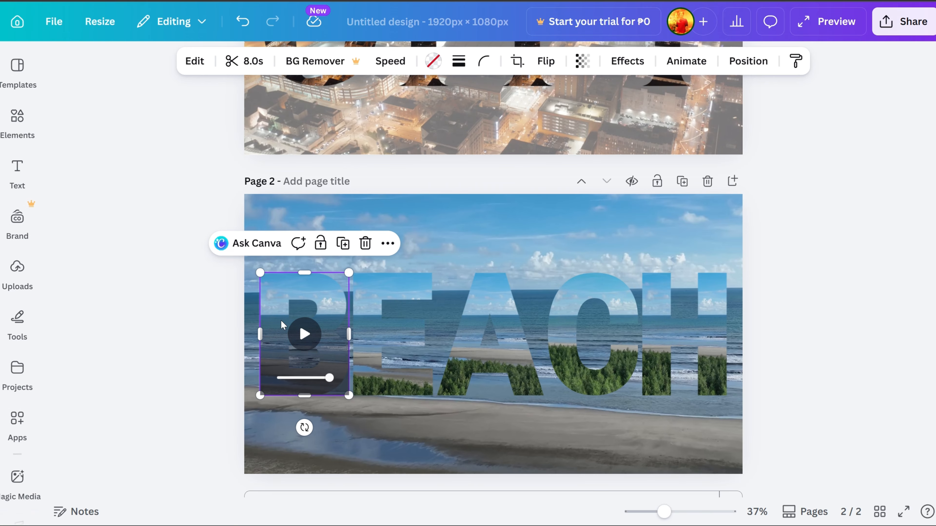
double_click(336, 344)
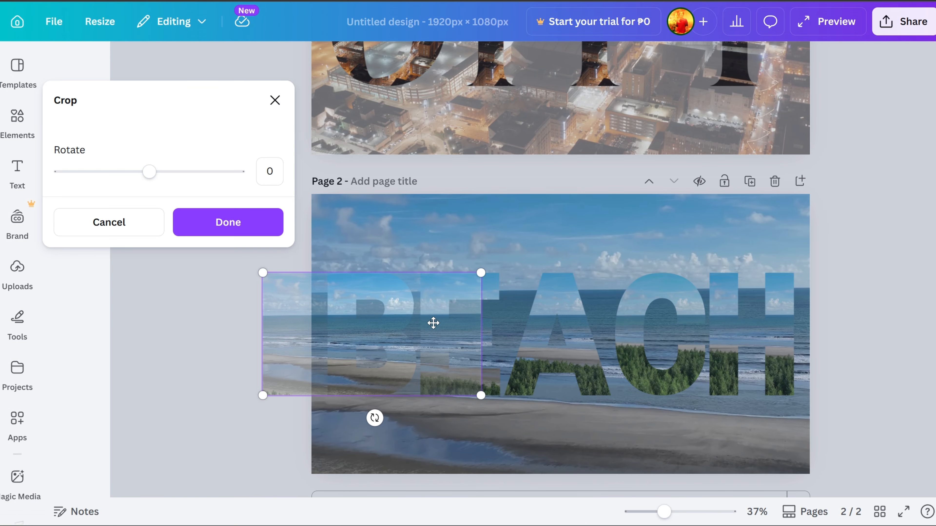
left_click_drag(480, 273, 705, 220)
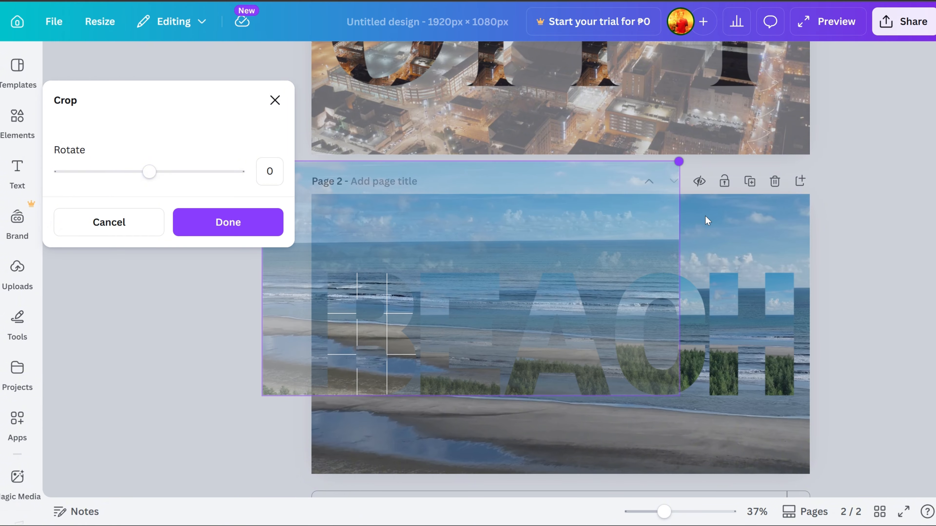
left_click_drag(557, 219, 674, 256)
left_click_drag(726, 427, 804, 487)
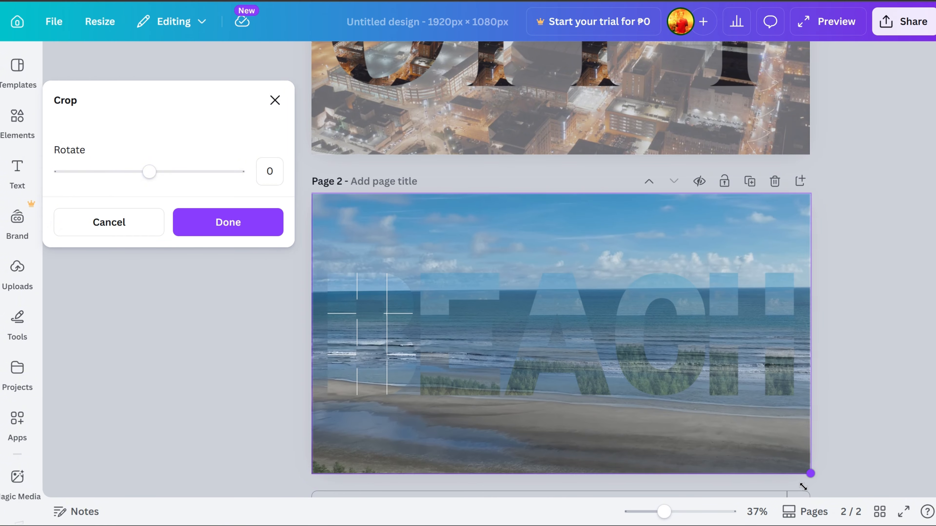
Enlarge the video inside the E frame to cover the full page and align it with the background footage.
double_click(459, 284)
left_click_drag(350, 274, 226, 202)
left_click_drag(377, 227, 460, 225)
left_click_drag(657, 201, 673, 194)
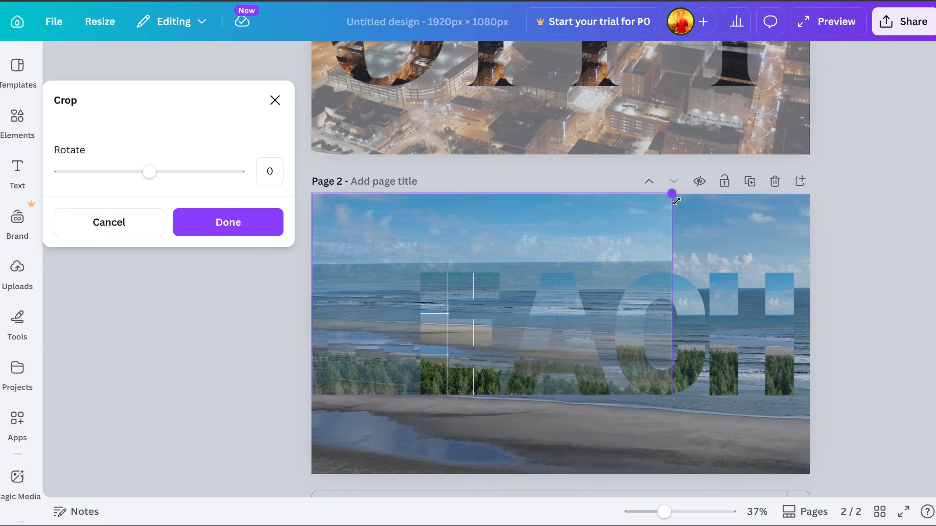
left_click_drag(672, 395, 791, 520)
left_click(501, 301)
Enlarge the video inside the A frame to the full page size so that it matches the background footage.
double_click(500, 301)
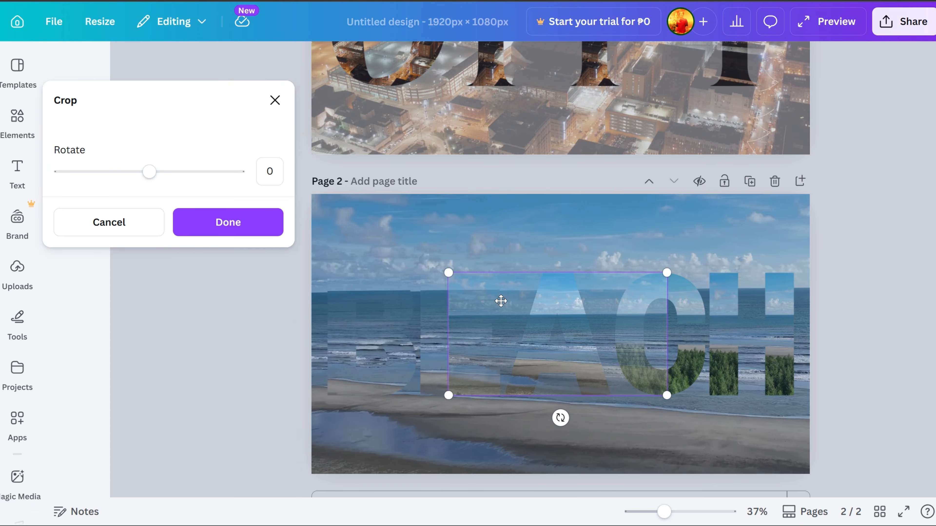
left_click_drag(449, 273, 329, 173)
left_click(555, 332)
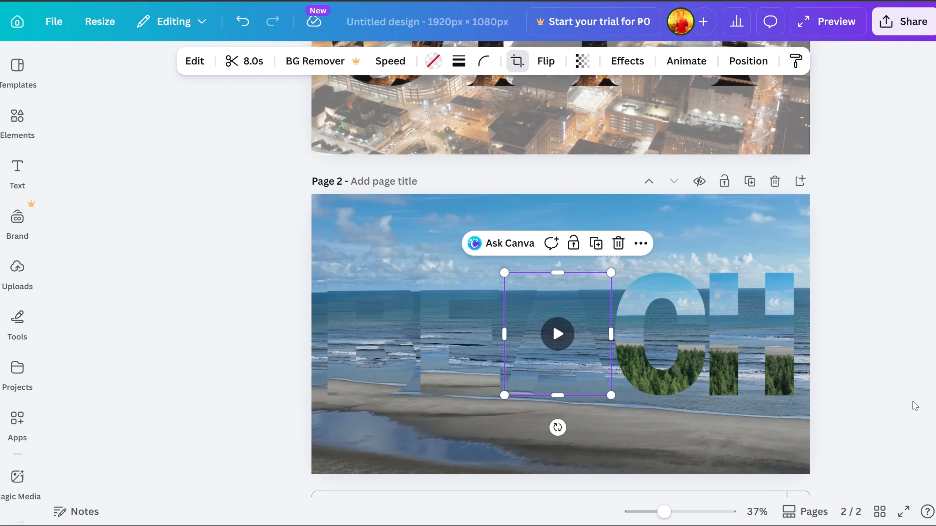
Enlarge the videos inside the C and H frames to the full page size so that they match the background footage.
double_click(659, 331)
left_click_drag(397, 184, 656, 403)
left_click(589, 332)
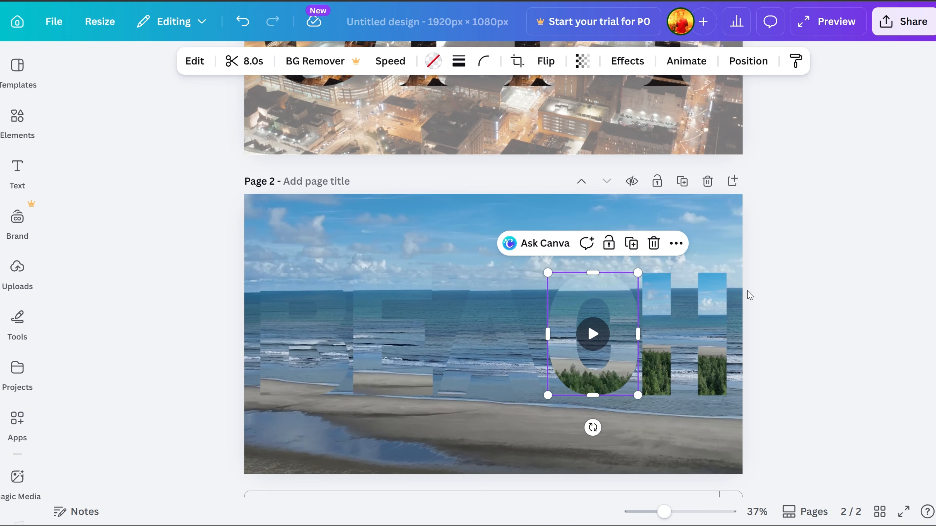
double_click(416, 297)
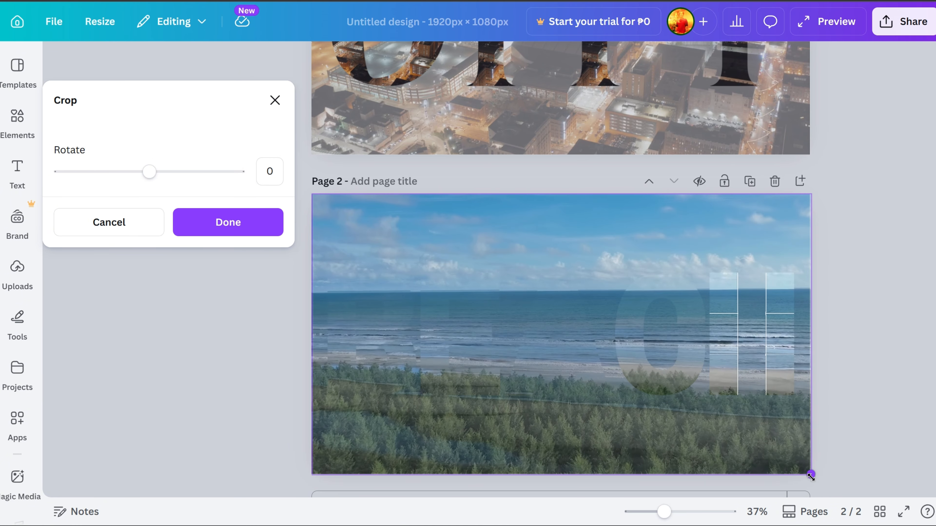
left_click(173, 278)
Search the elements for "shape", add the square to page 2, and stretch it to cover the whole page.
left_click(20, 121)
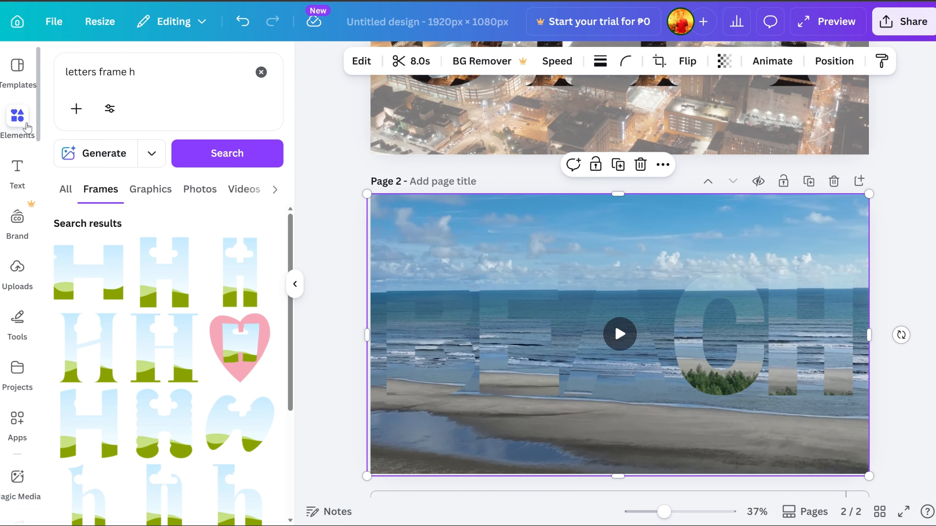
type("sha")
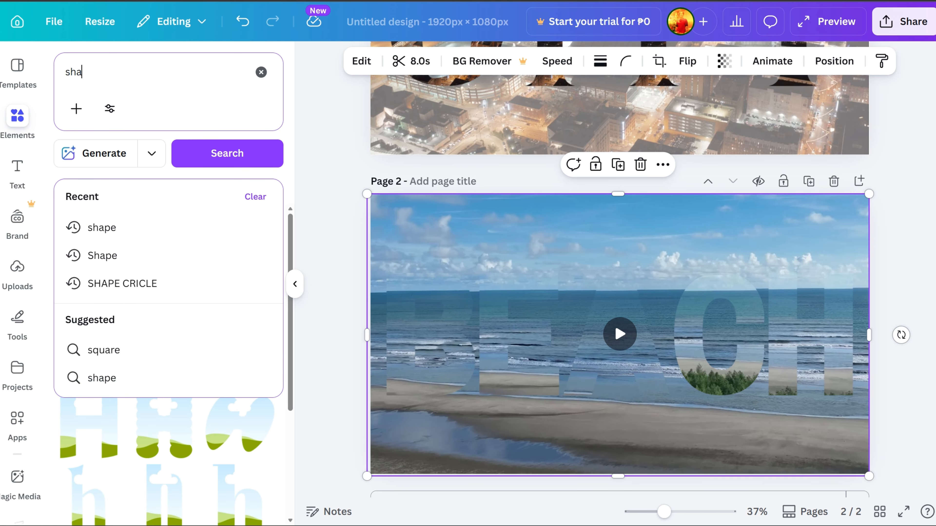
type("pe")
key("Return")
left_click(71, 195)
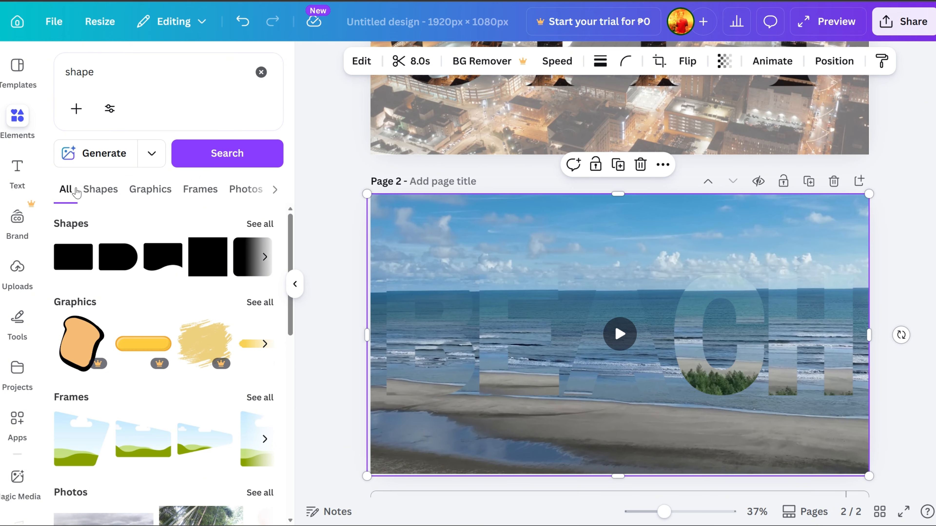
left_click(201, 262)
left_click_drag(649, 308, 862, 261)
left_click_drag(626, 275, 604, 470)
Move the covering shape's layer beneath the five letters and directly above the background video.
left_click(732, 64)
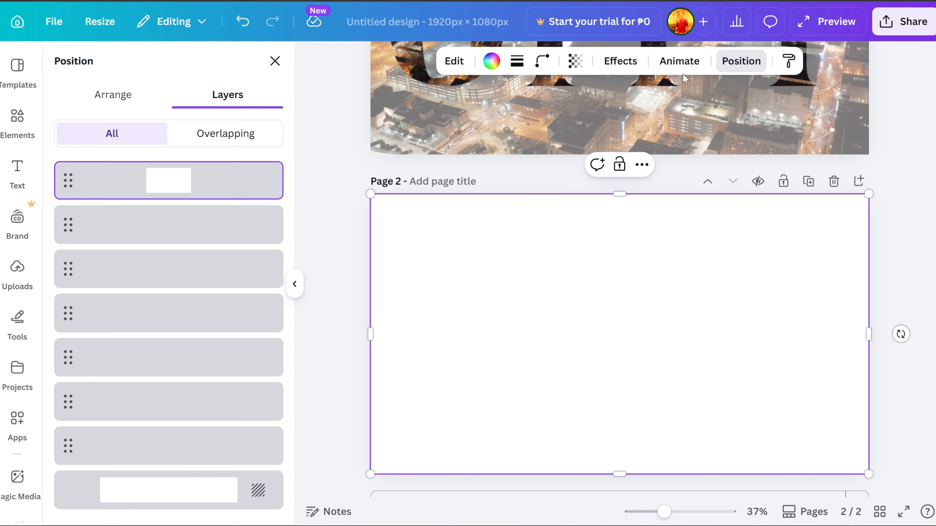
left_click_drag(192, 188, 190, 421)
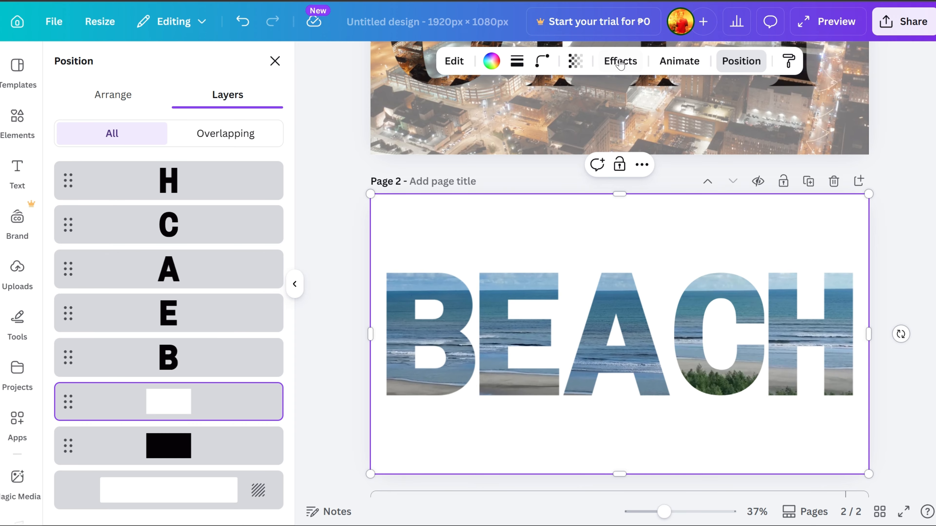
Recolour the page 2 overlay shape black and lower its transparency value so the beach footage shows through.
left_click(492, 62)
left_click(132, 164)
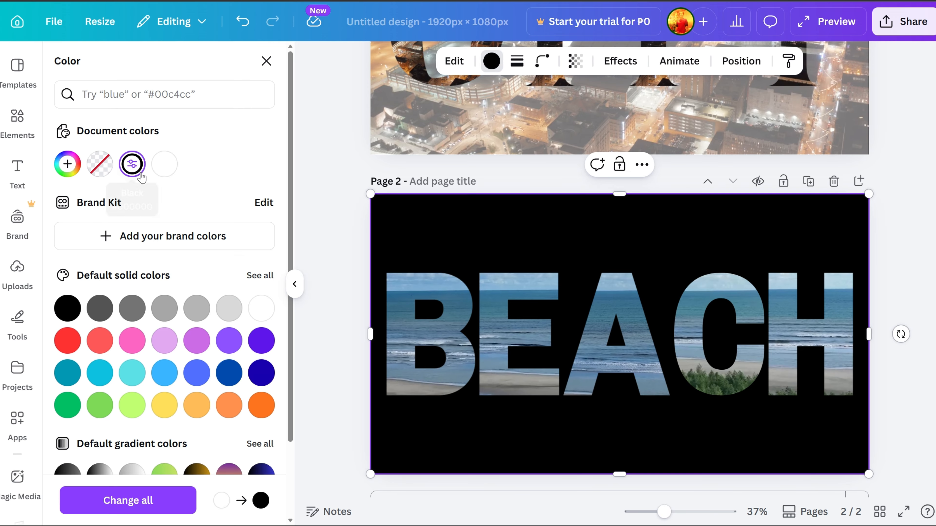
left_click(575, 61)
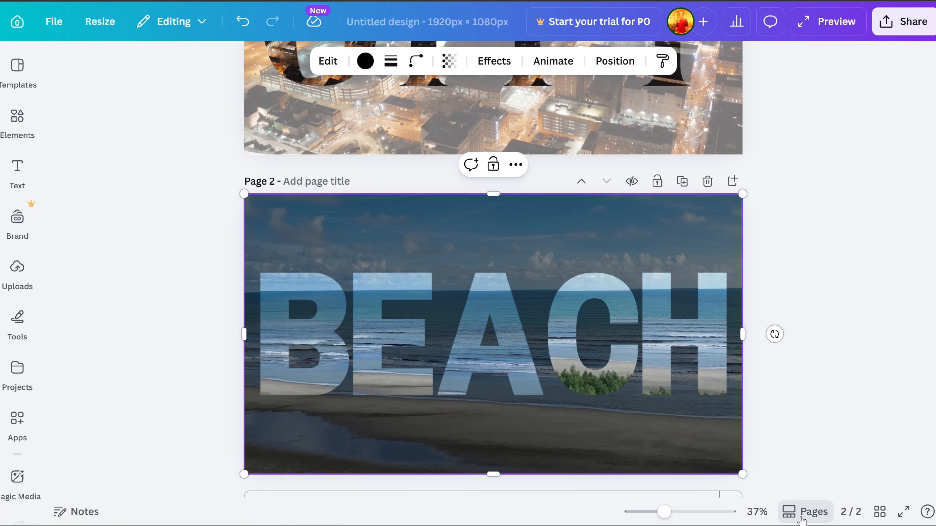
Show the page thumbnails and open page 2 for editing as a video.
left_click(806, 511)
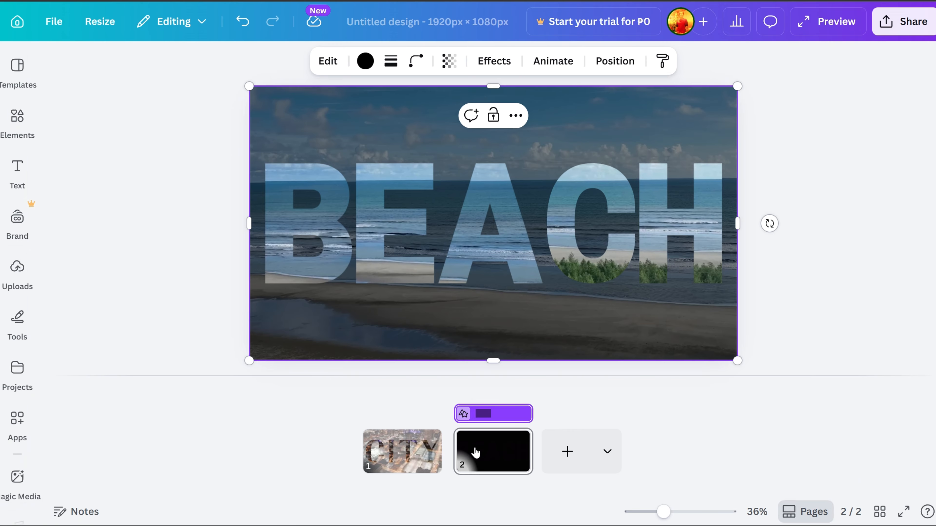
left_click(517, 441)
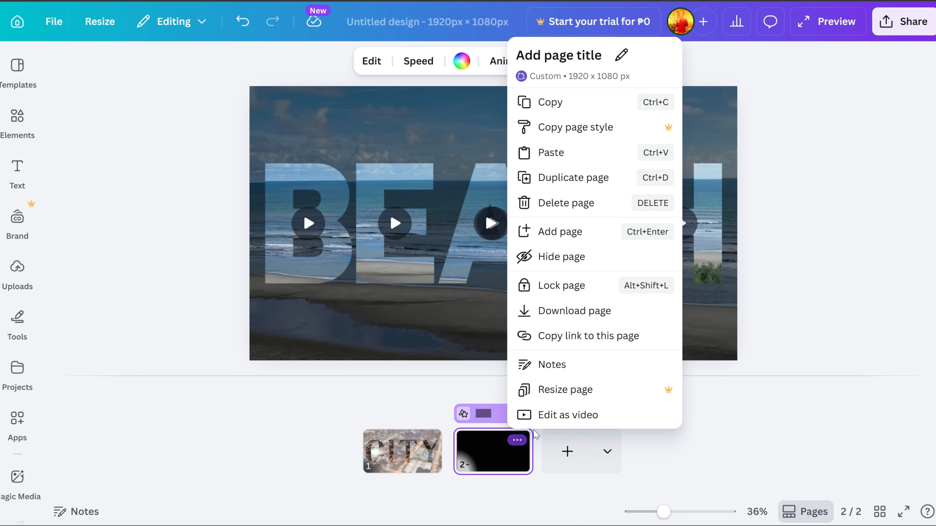
left_click(569, 416)
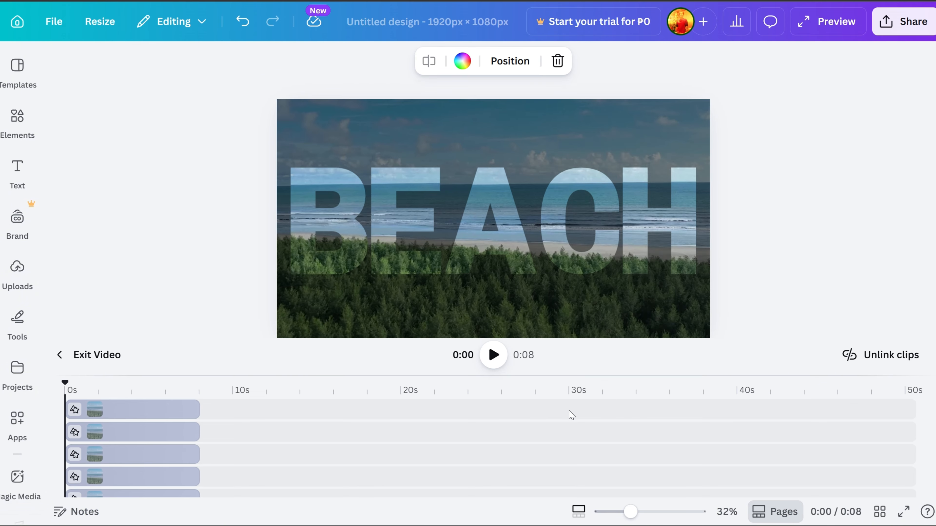